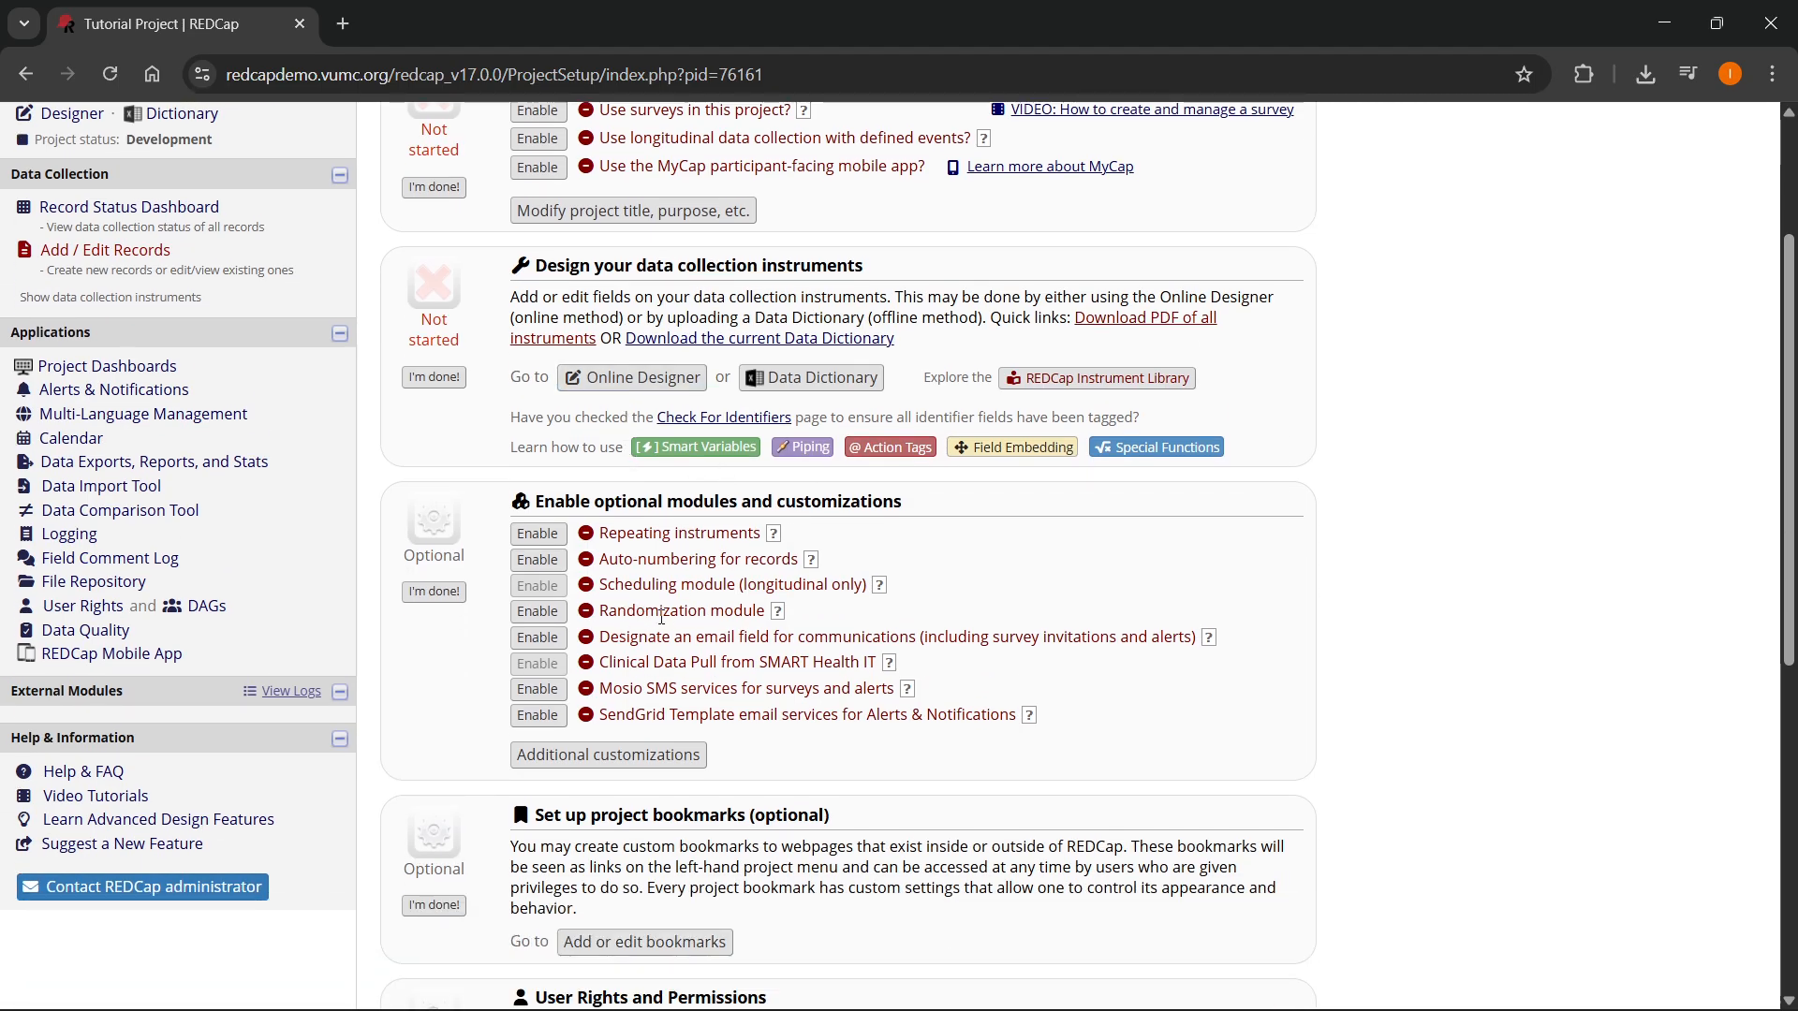
- Enable the Randomization module in the project's optional modules and customizations
{"action": "left_click", "coordinate": [539, 615]}
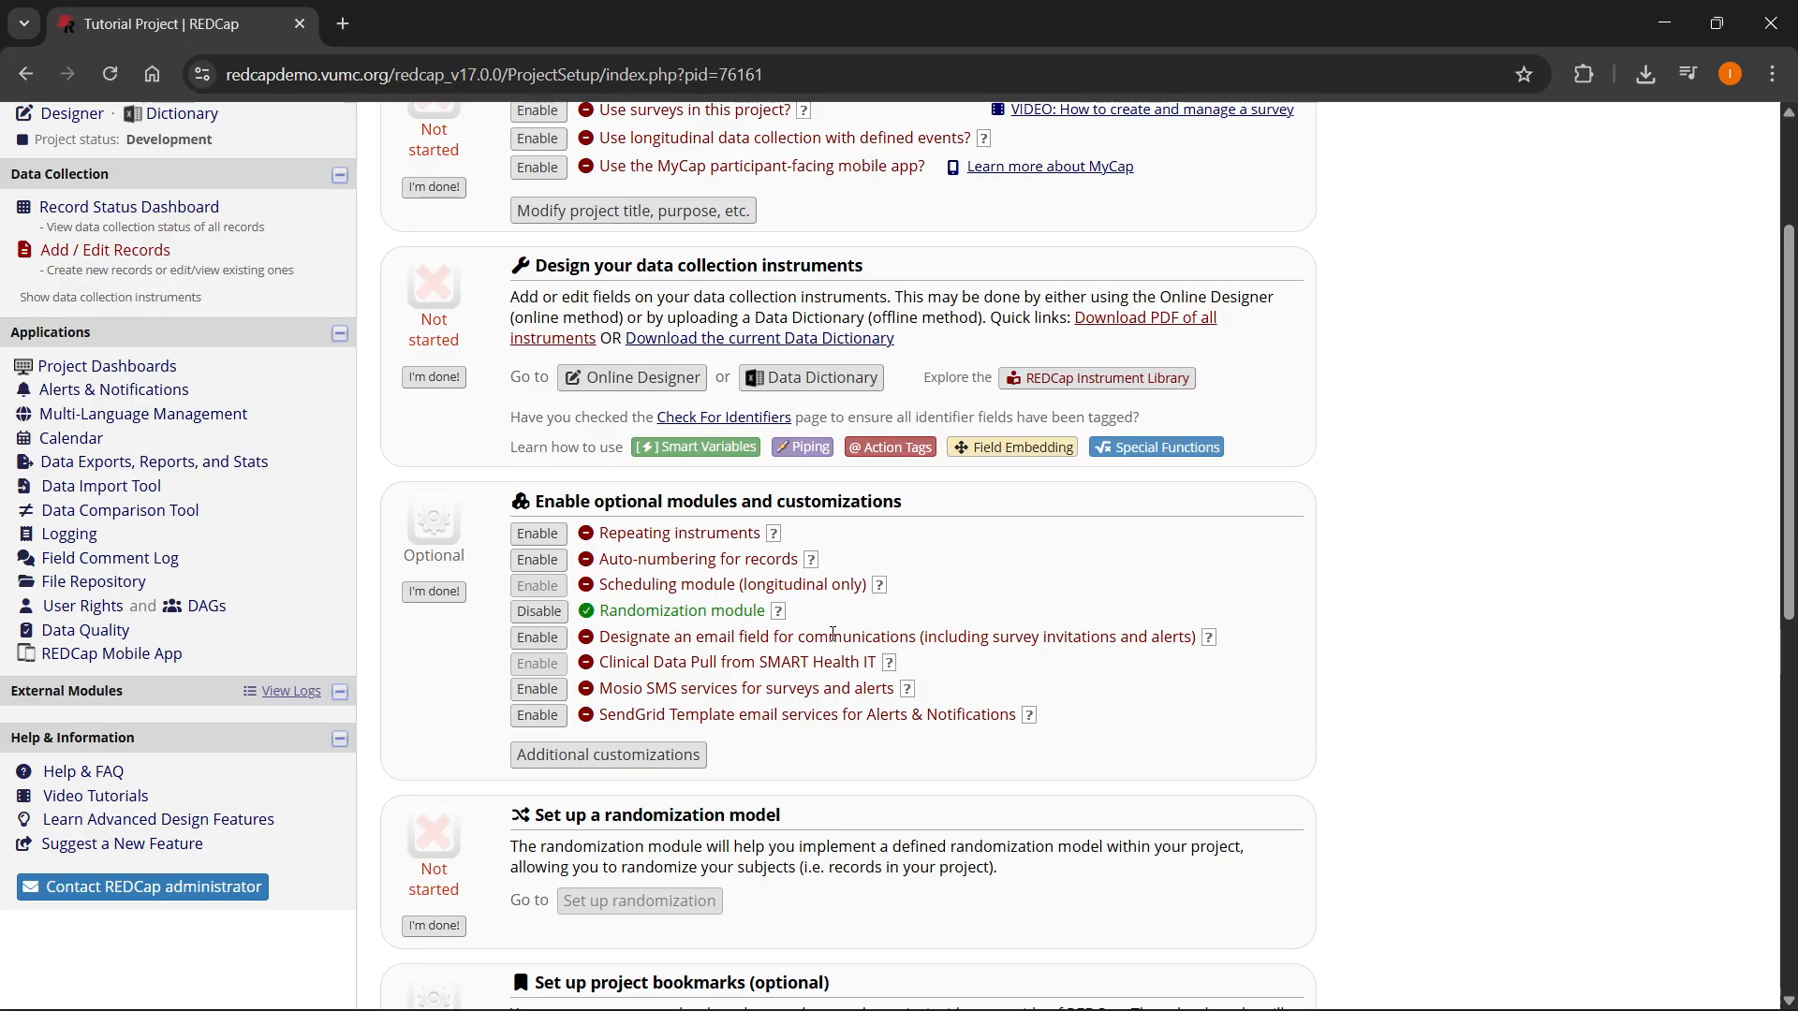
{"action": "scroll", "coordinate": [833, 634], "scroll_direction": "down", "scroll_amount": 1}
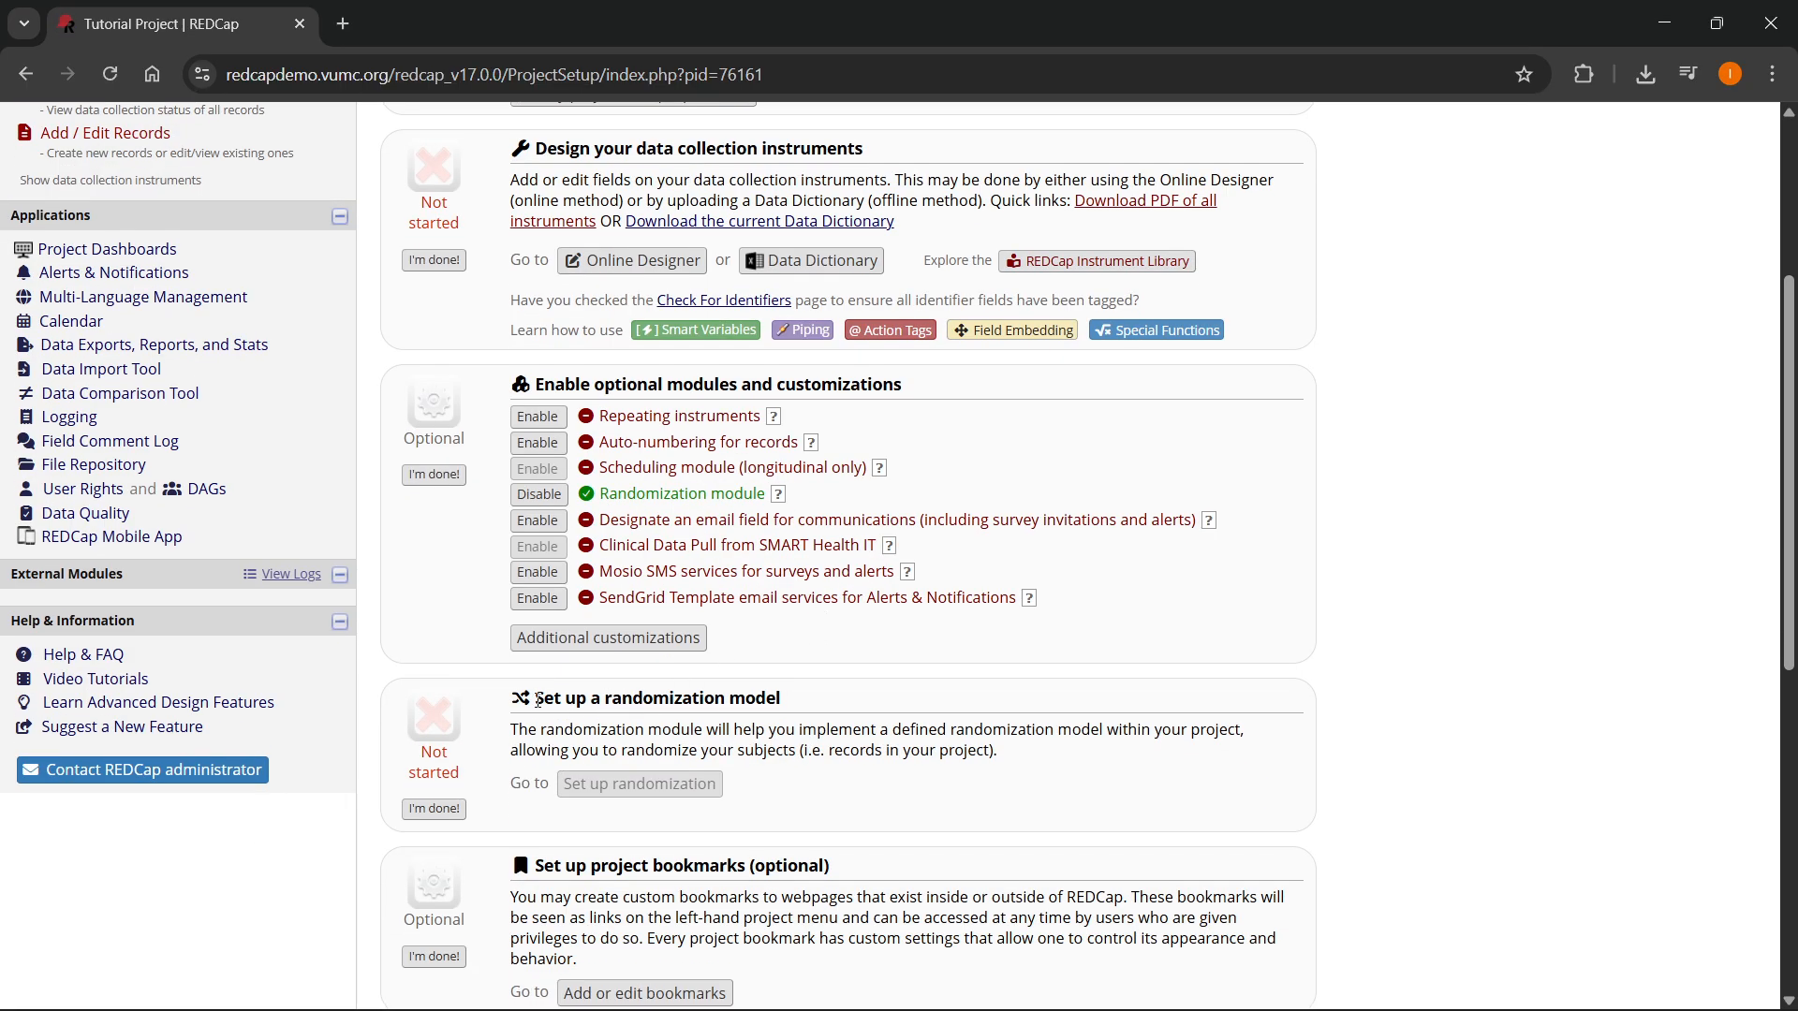
{"action": "scroll", "coordinate": [537, 701], "scroll_direction": "down", "scroll_amount": 1}
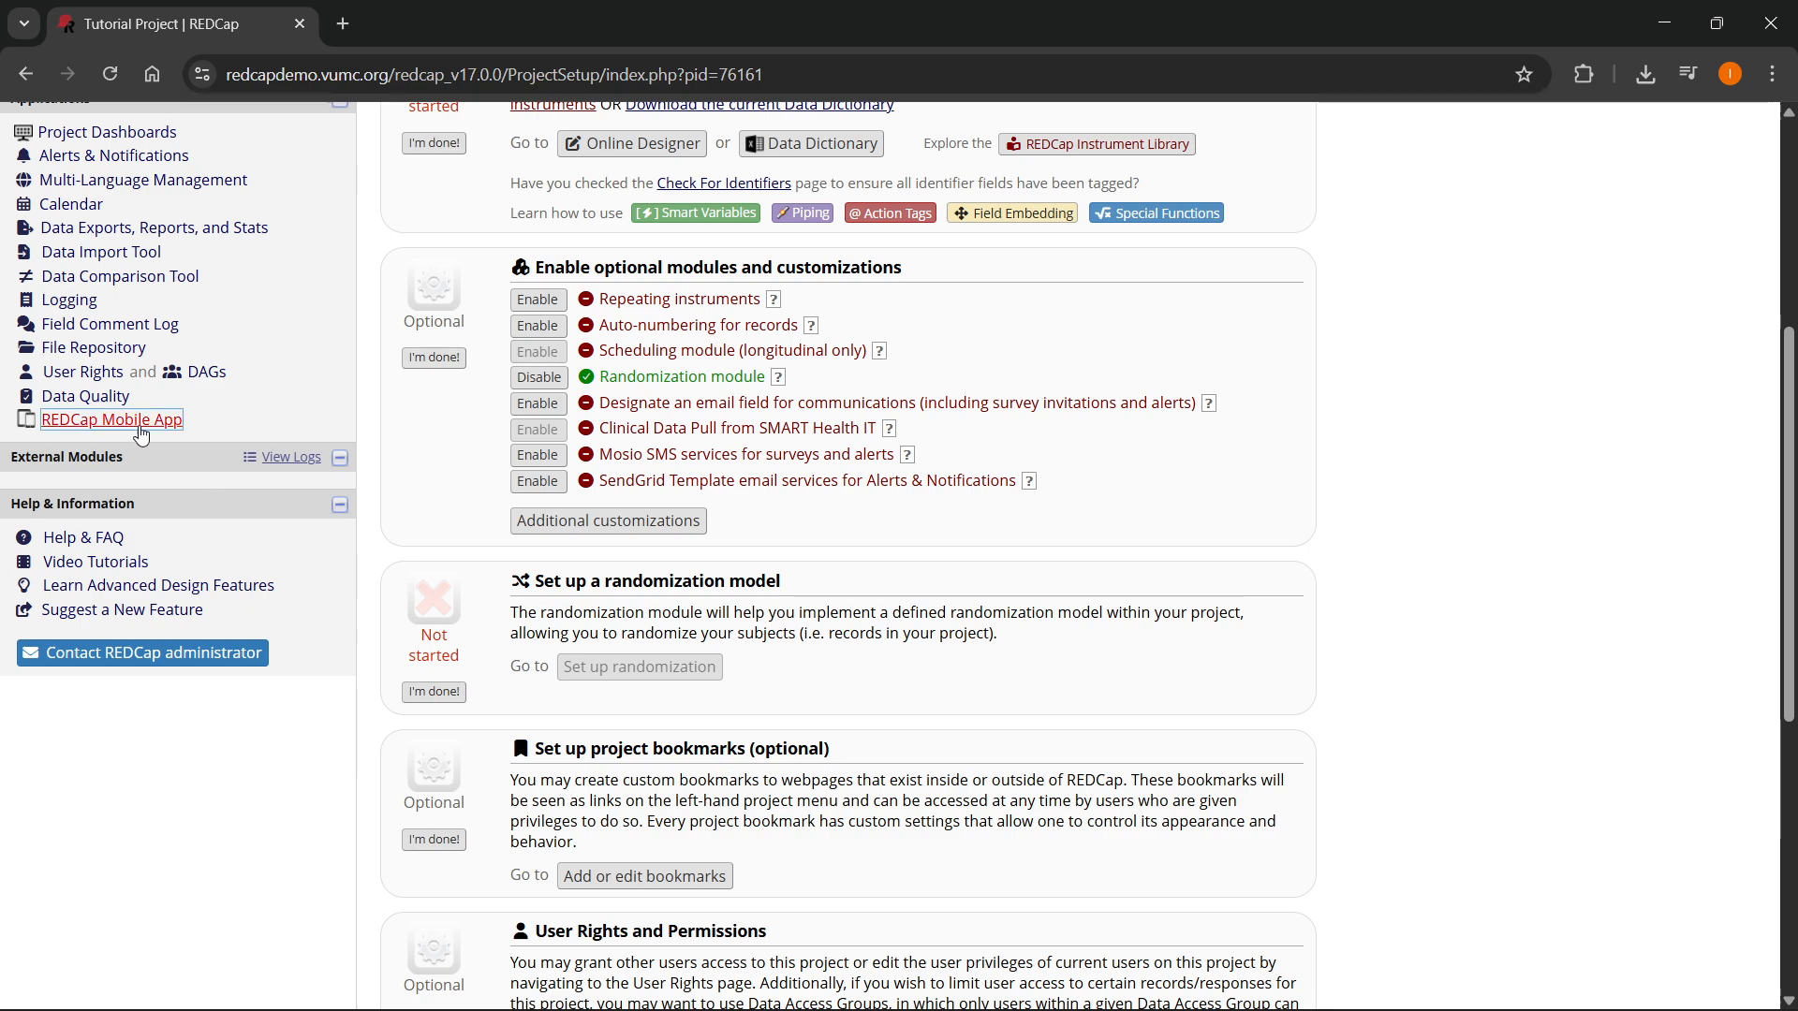
- Open the project's User Rights page and check the existing user's Randomization privileges
{"action": "scroll", "coordinate": [145, 438], "scroll_direction": "up", "scroll_amount": 1}
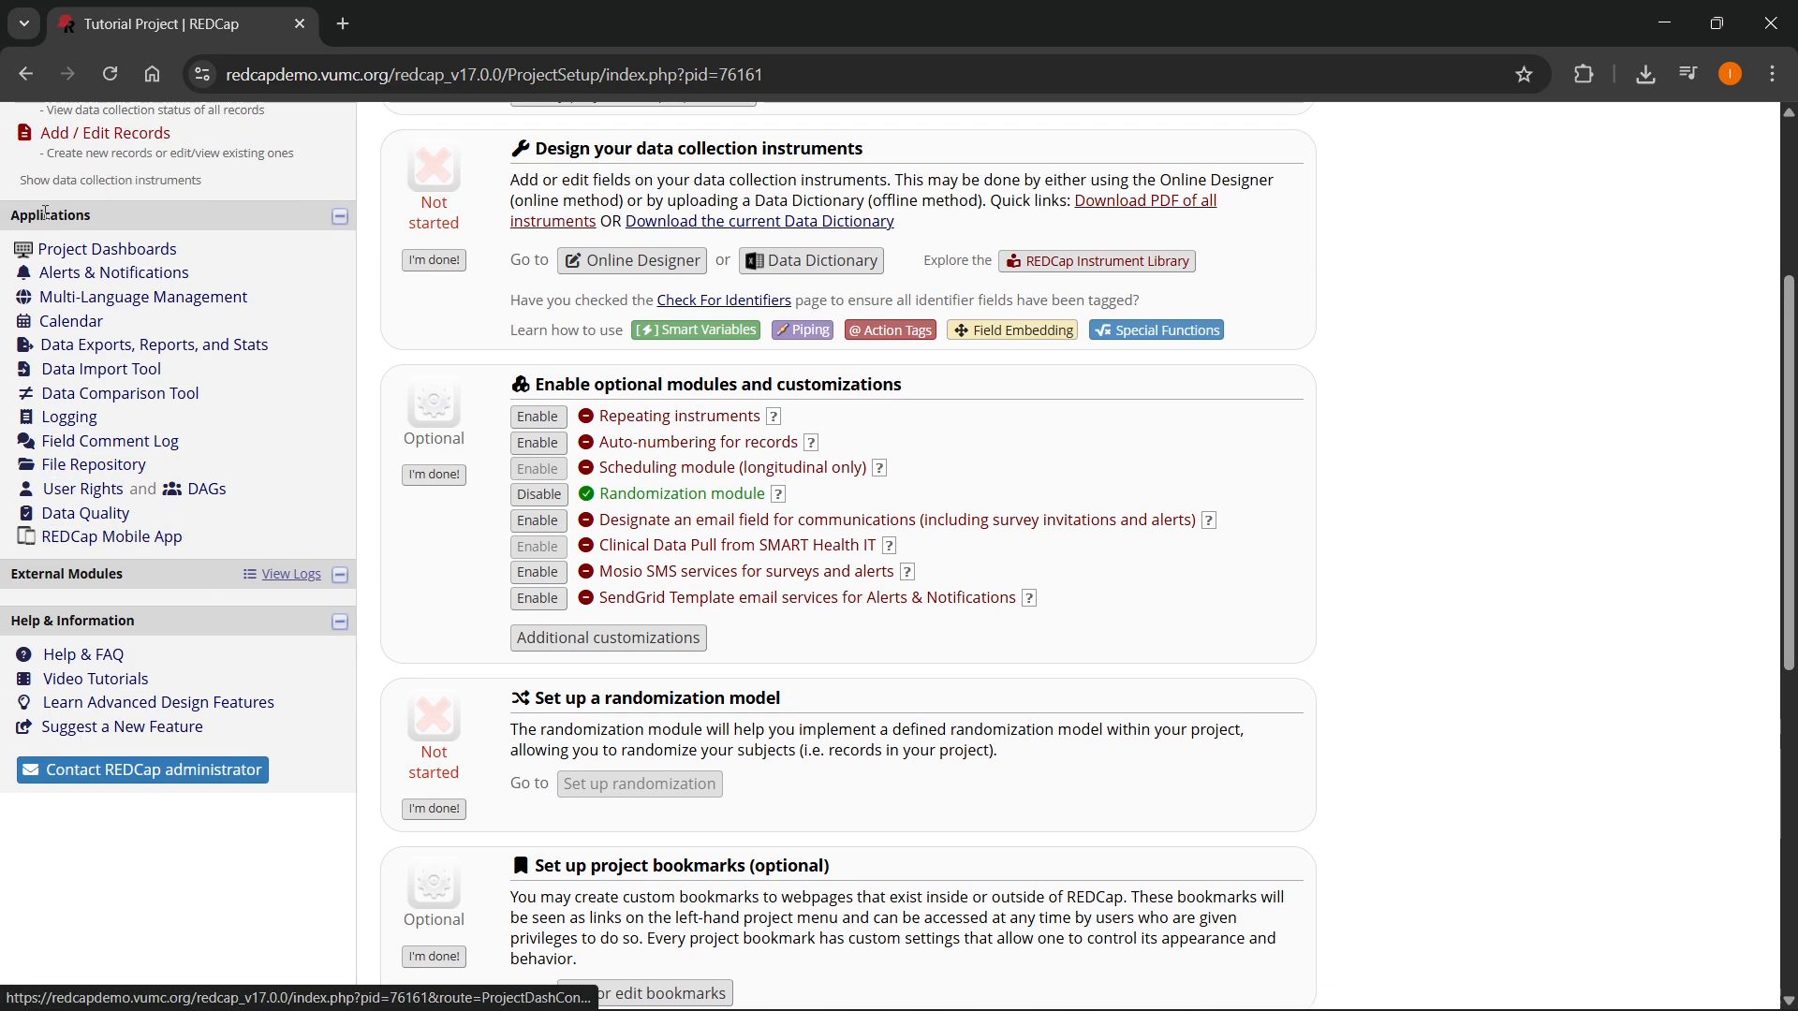
{"action": "left_click", "coordinate": [65, 494]}
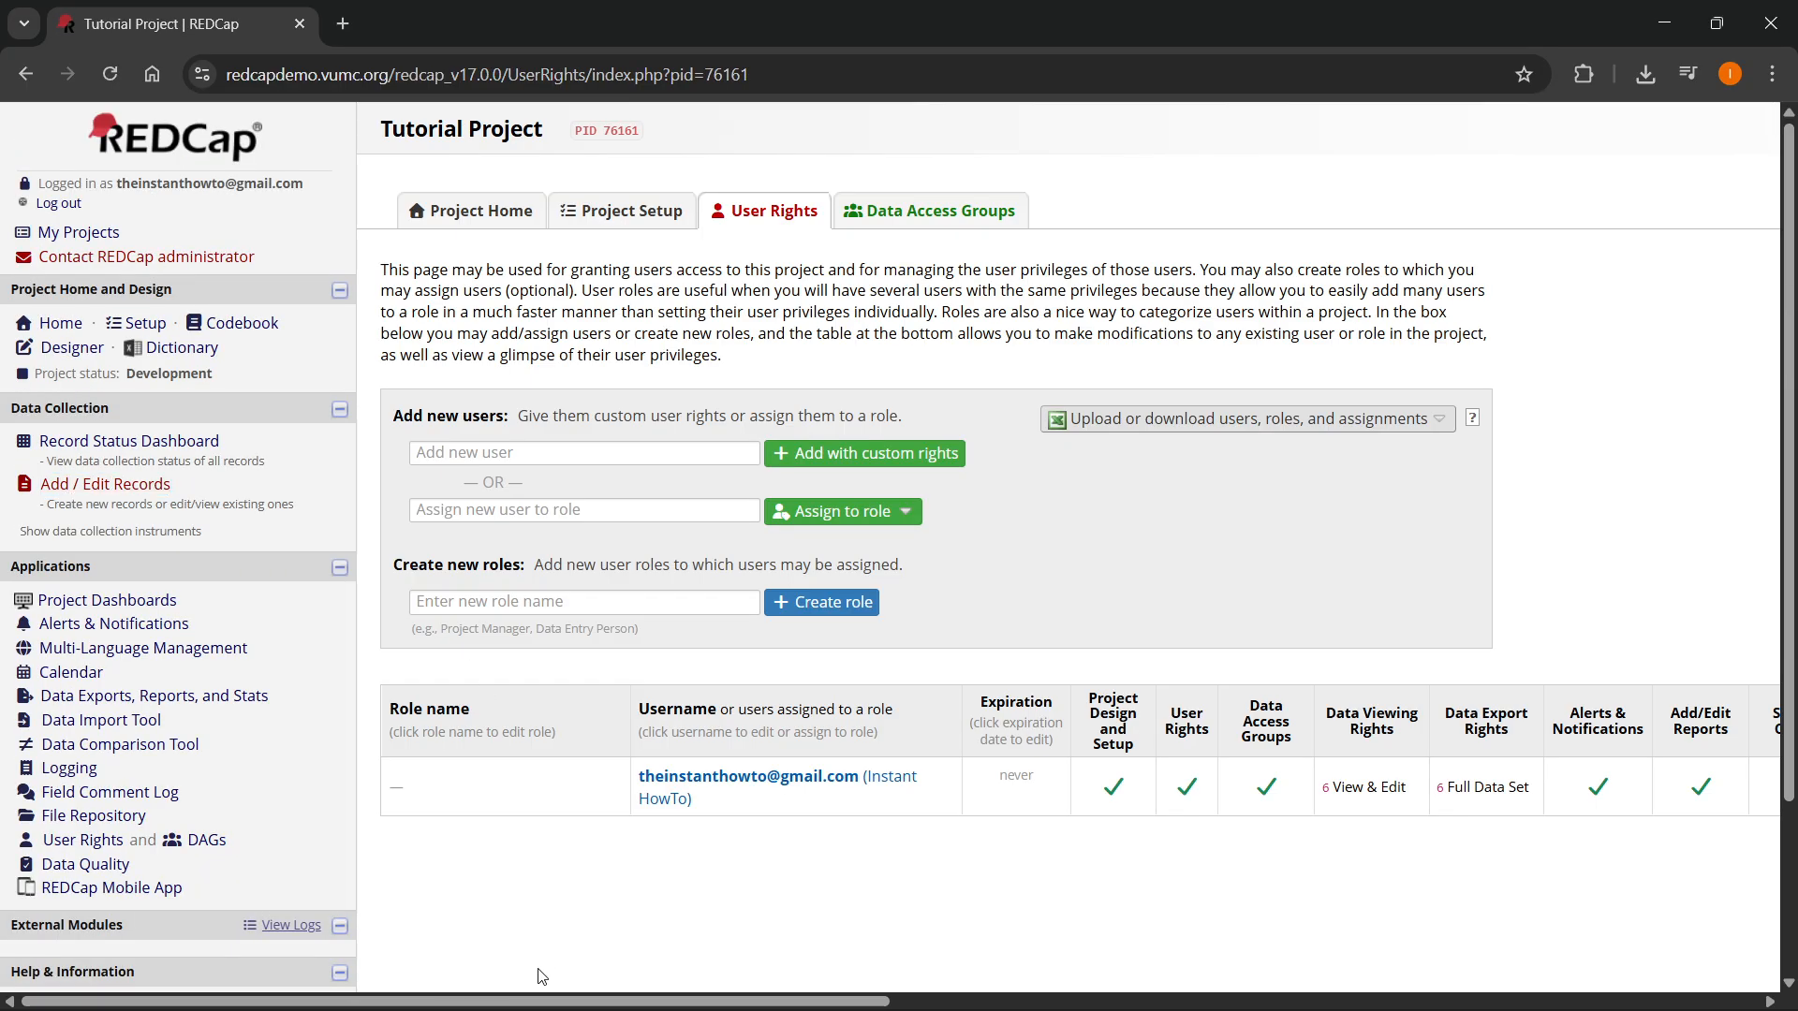
{"action": "scroll", "coordinate": [482, 1003], "scroll_direction": "right", "scroll_amount": 3}
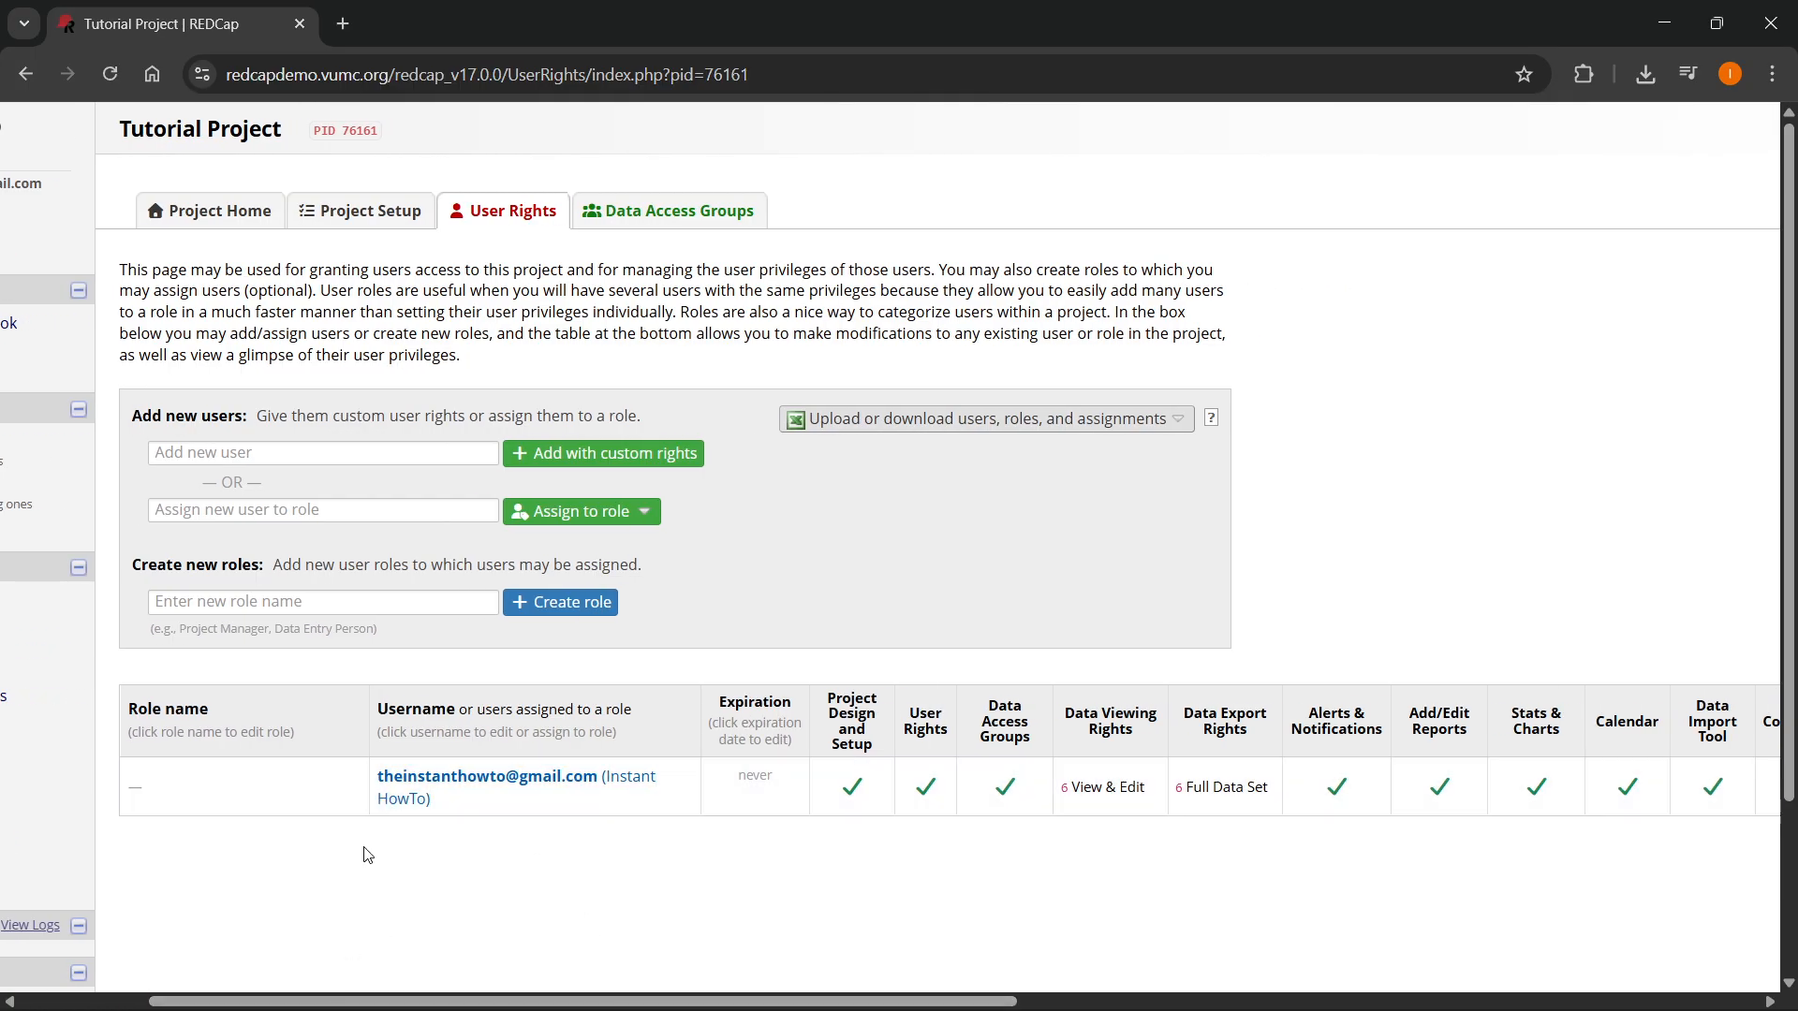
{"action": "scroll", "coordinate": [300, 1004], "scroll_direction": "right", "scroll_amount": 1}
{"action": "left_click_drag", "start_coordinate": [300, 1004], "coordinate": [940, 975]}
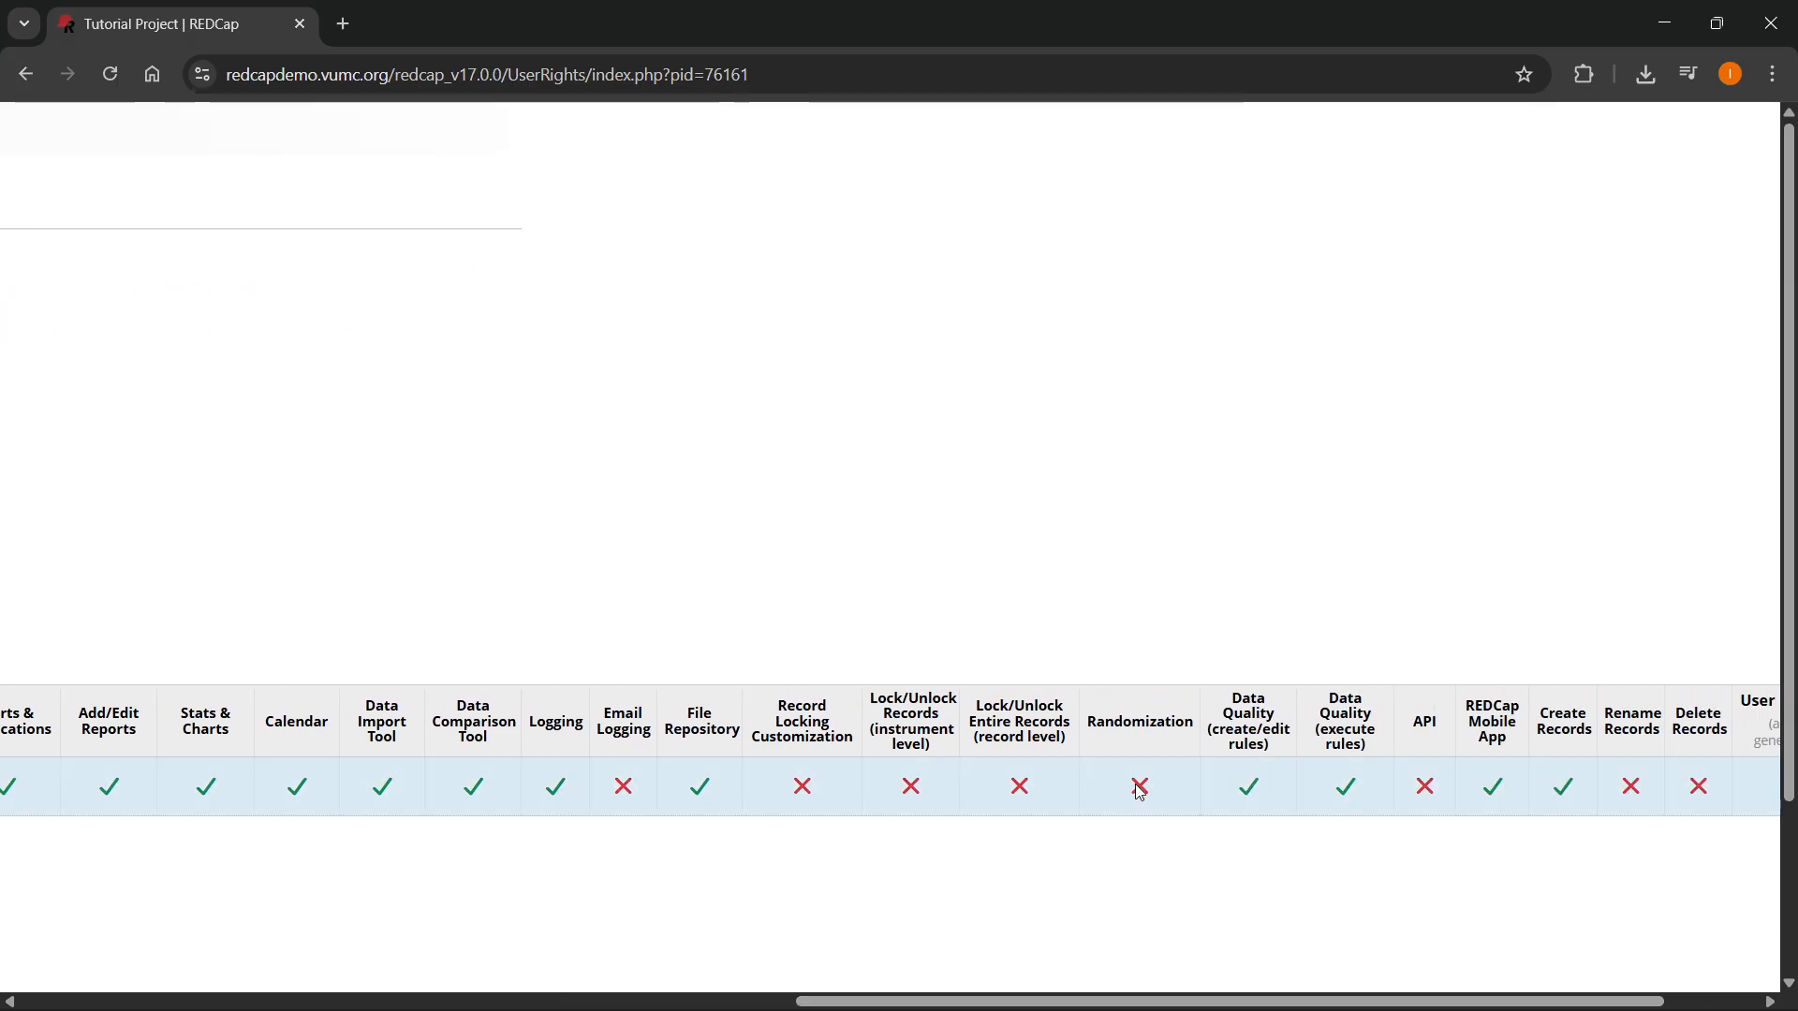
{"action": "left_click_drag", "start_coordinate": [1055, 997], "coordinate": [351, 984]}
- Grant the existing user the Randomization Setup, Dashboard and Randomize privileges, save the changes, and check them in the rights table
{"action": "left_click", "coordinate": [646, 778]}
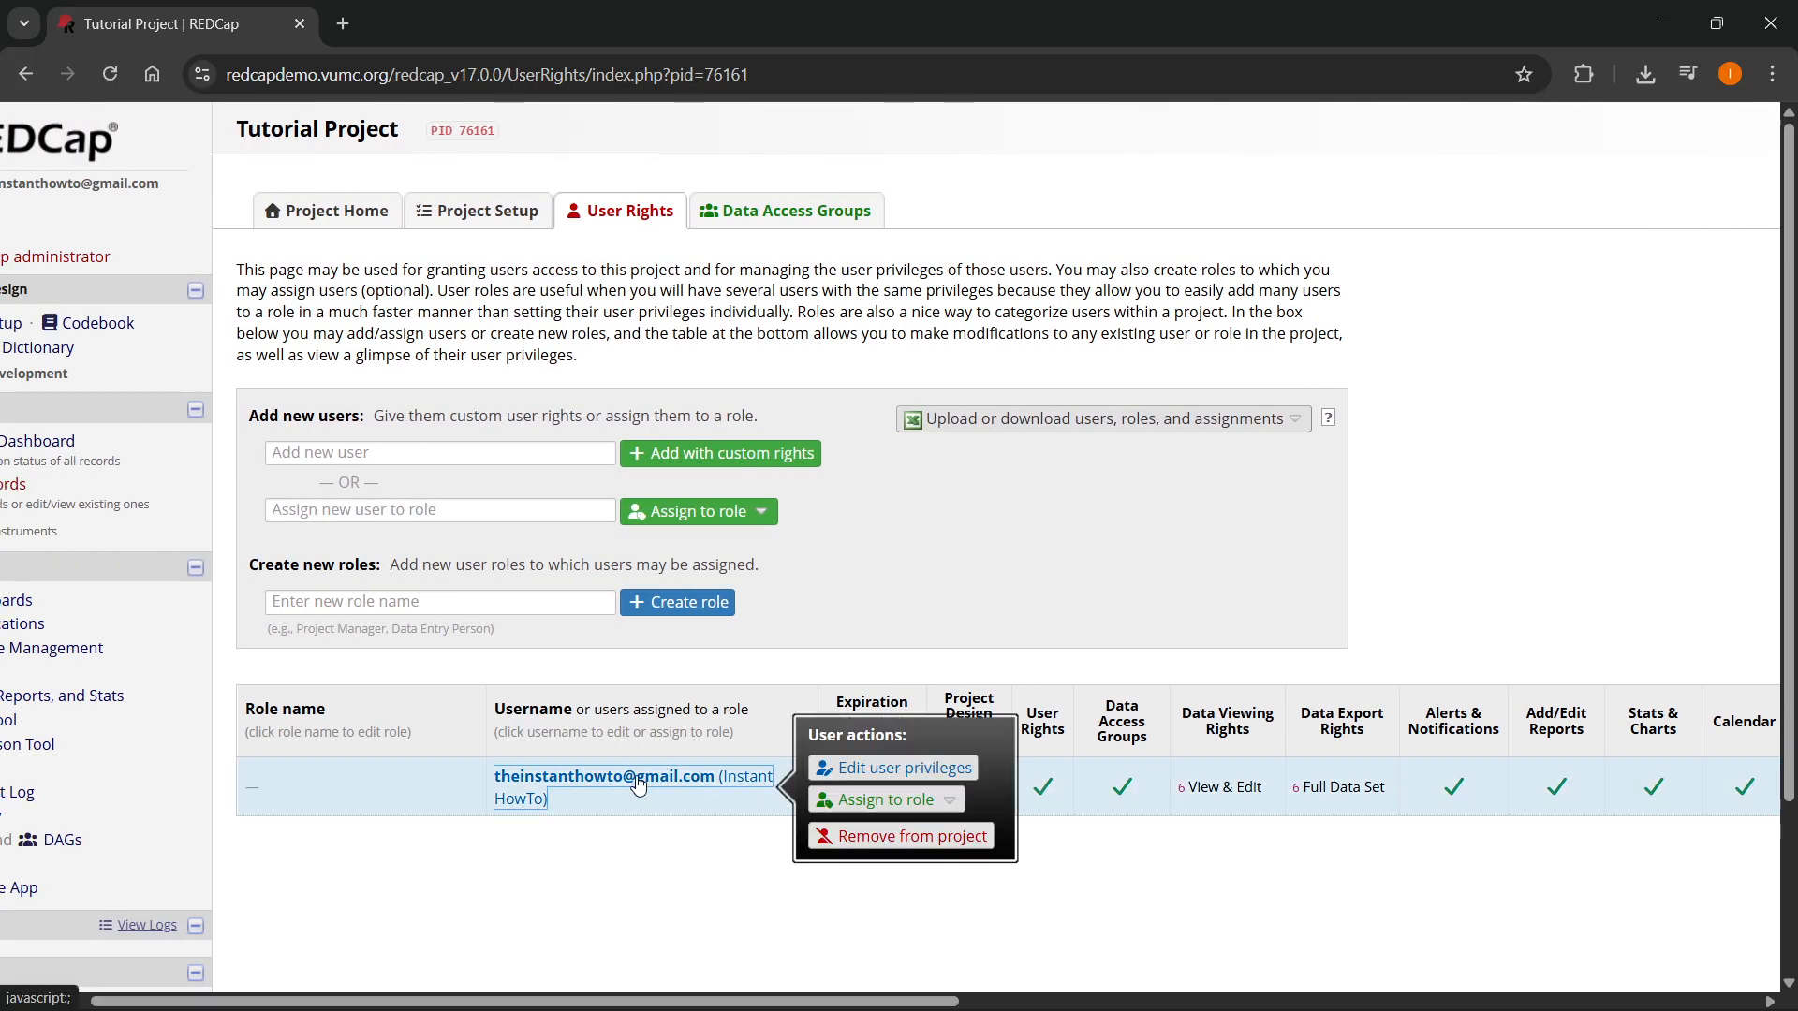
{"action": "left_click", "coordinate": [859, 768]}
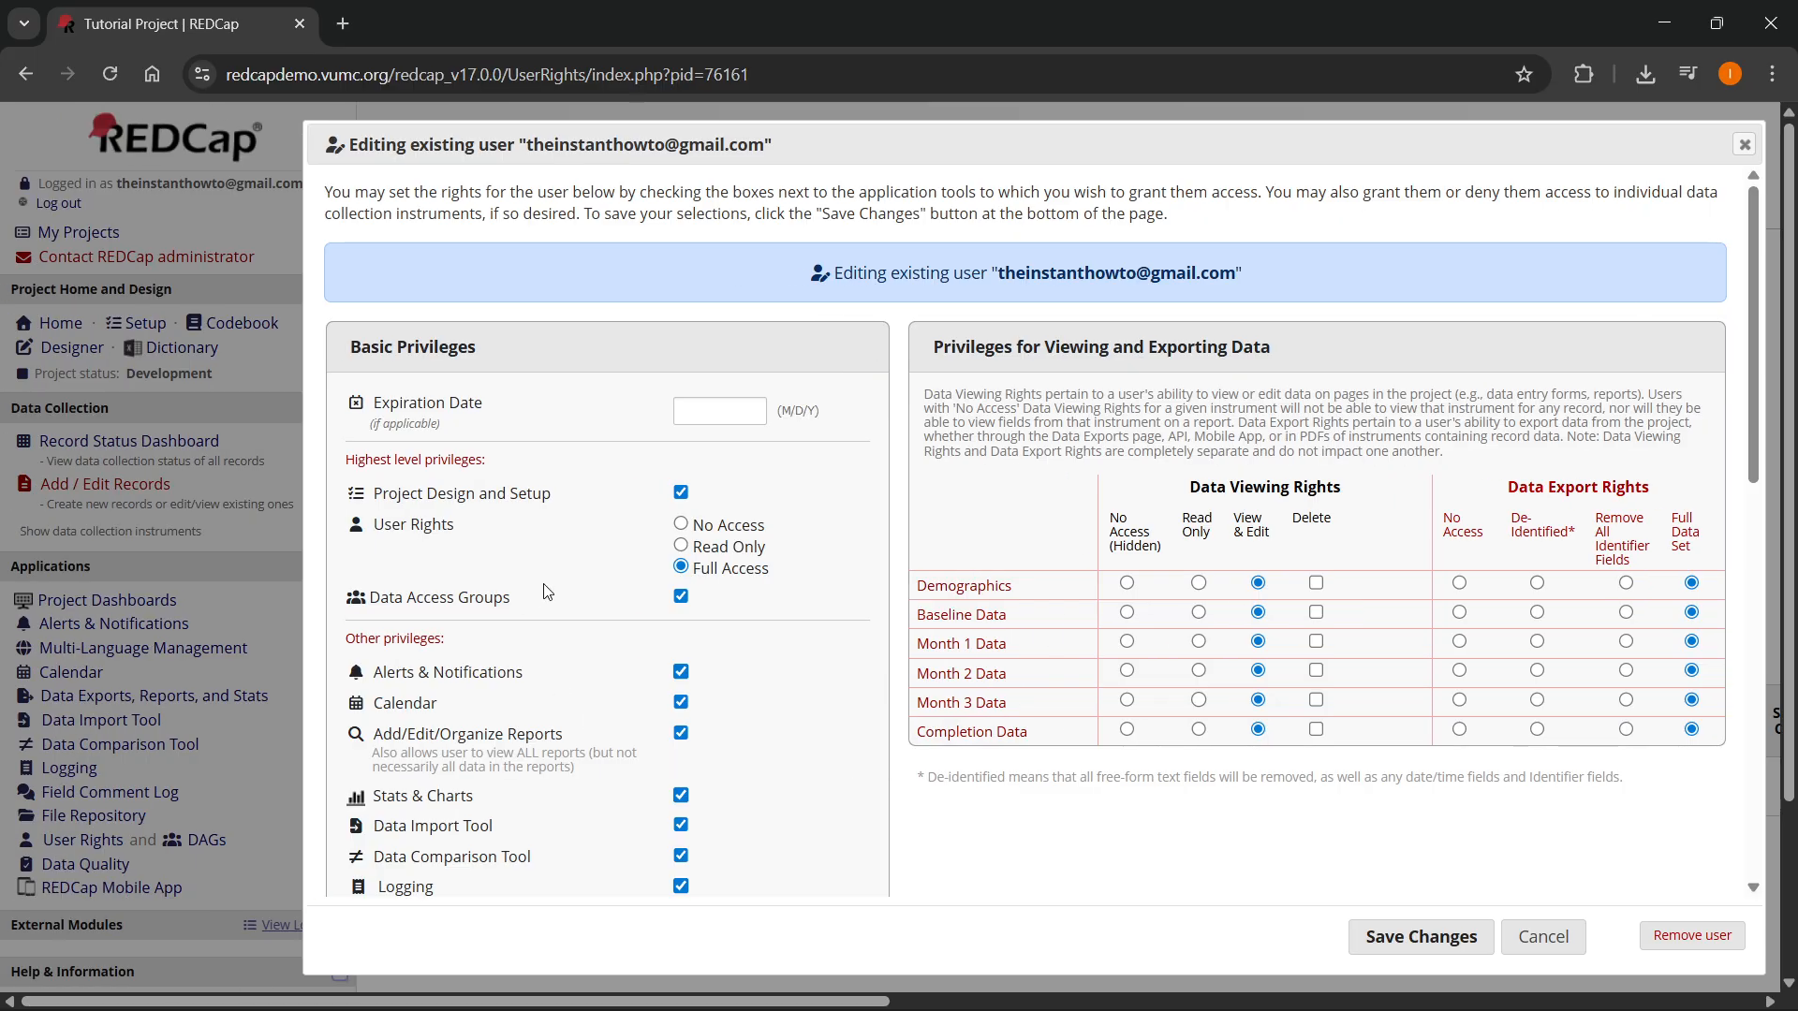
{"action": "scroll", "coordinate": [524, 609], "scroll_direction": "down", "scroll_amount": 4}
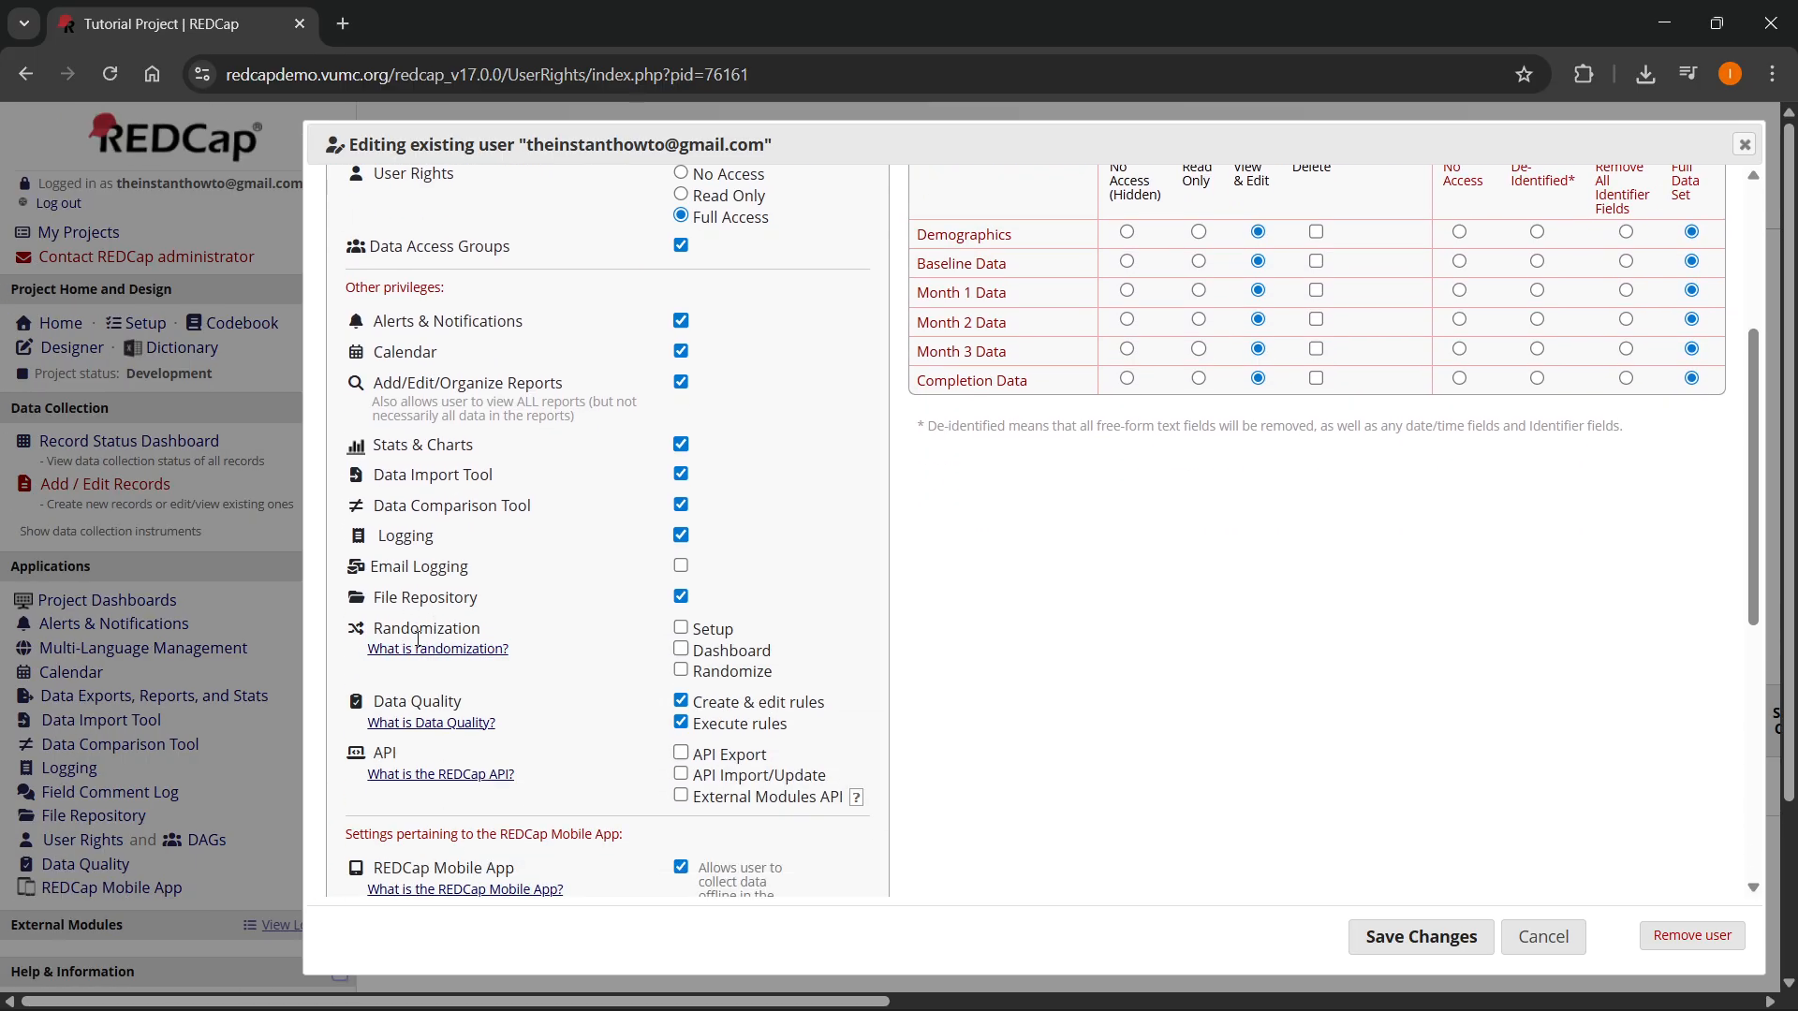
{"action": "left_click", "coordinate": [680, 649]}
{"action": "left_click", "coordinate": [681, 627]}
{"action": "left_click", "coordinate": [1429, 942]}
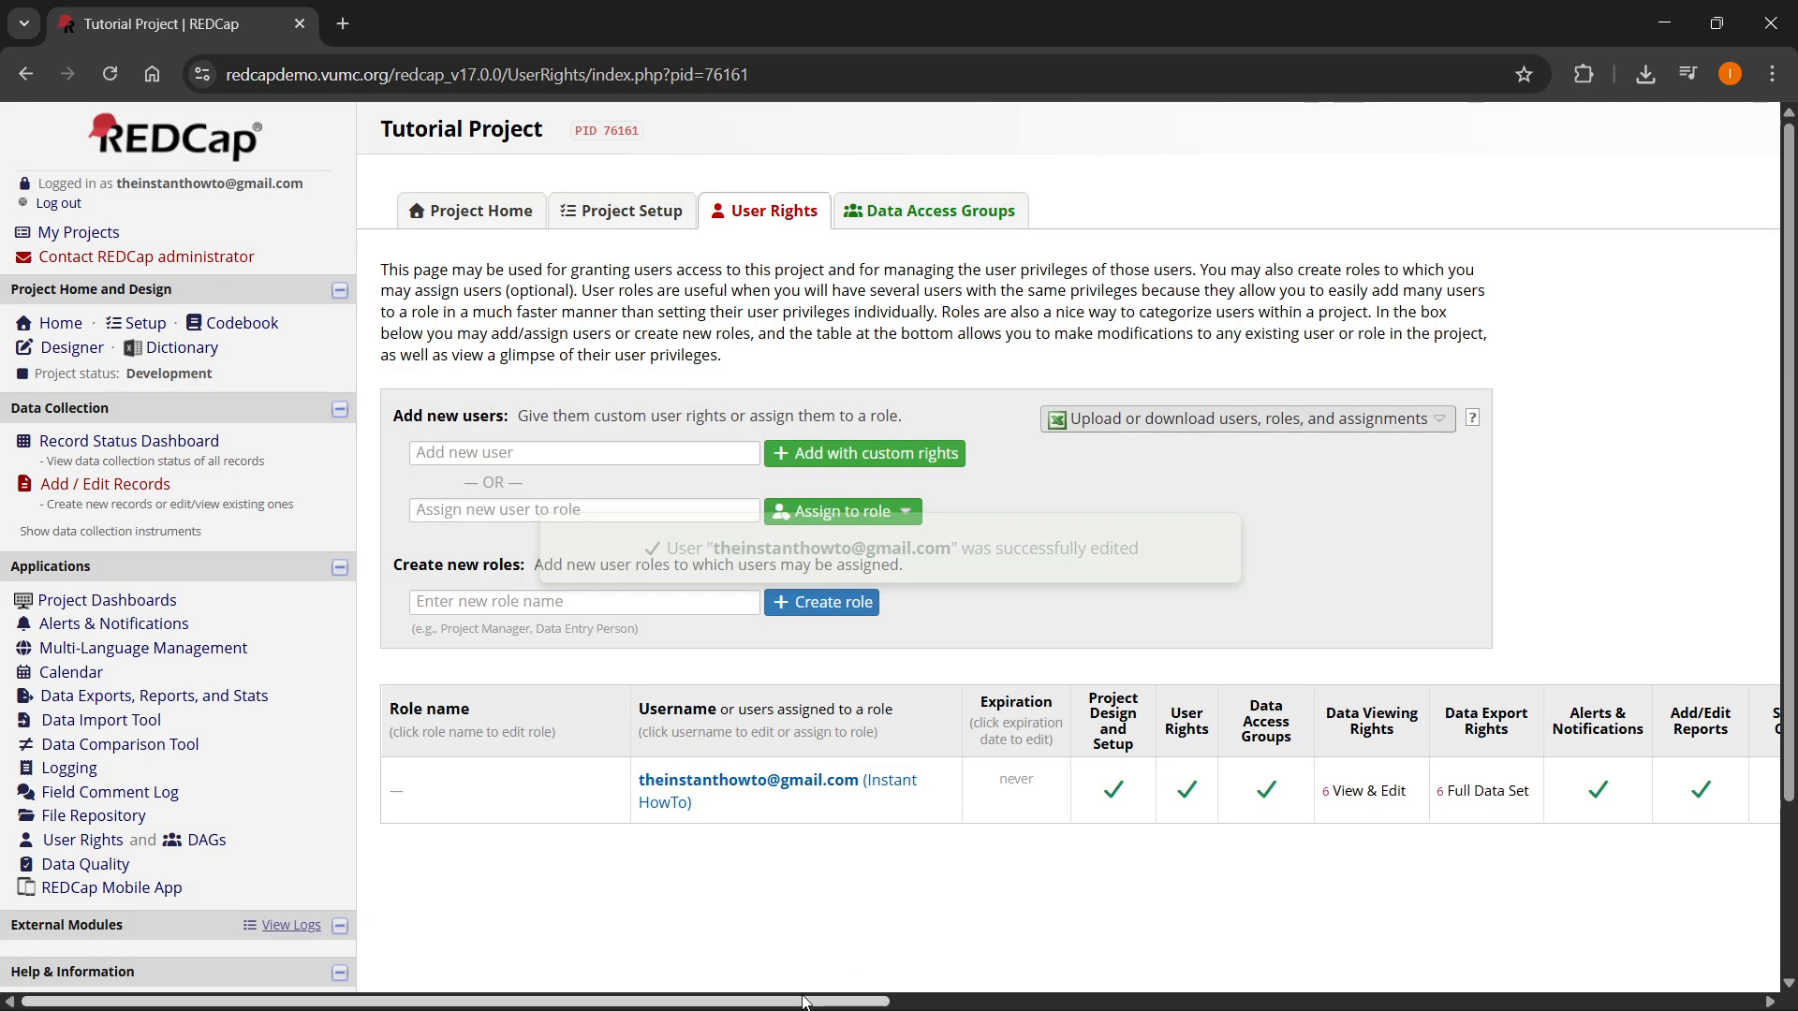
{"action": "scroll", "coordinate": [955, 983], "scroll_direction": "right", "scroll_amount": 8}
{"action": "scroll", "coordinate": [1172, 963], "scroll_direction": "right", "scroll_amount": 7}
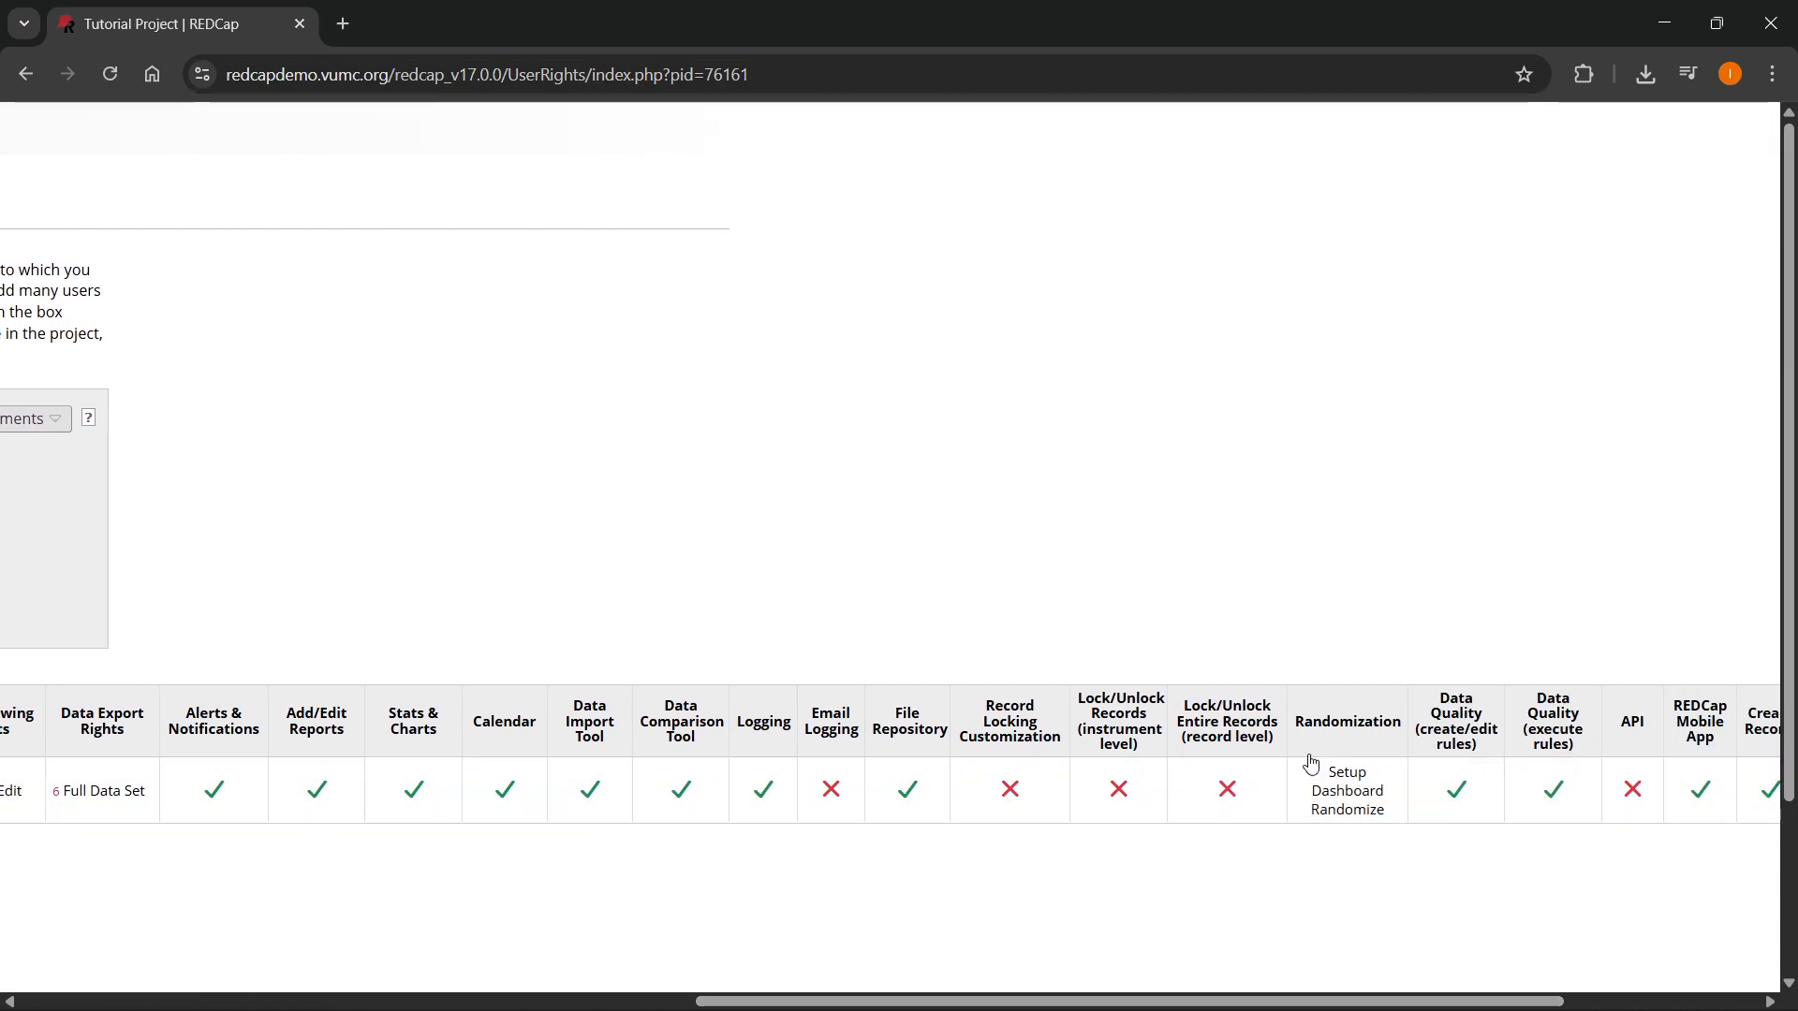
{"action": "left_click_drag", "start_coordinate": [1199, 998], "coordinate": [519, 1002]}
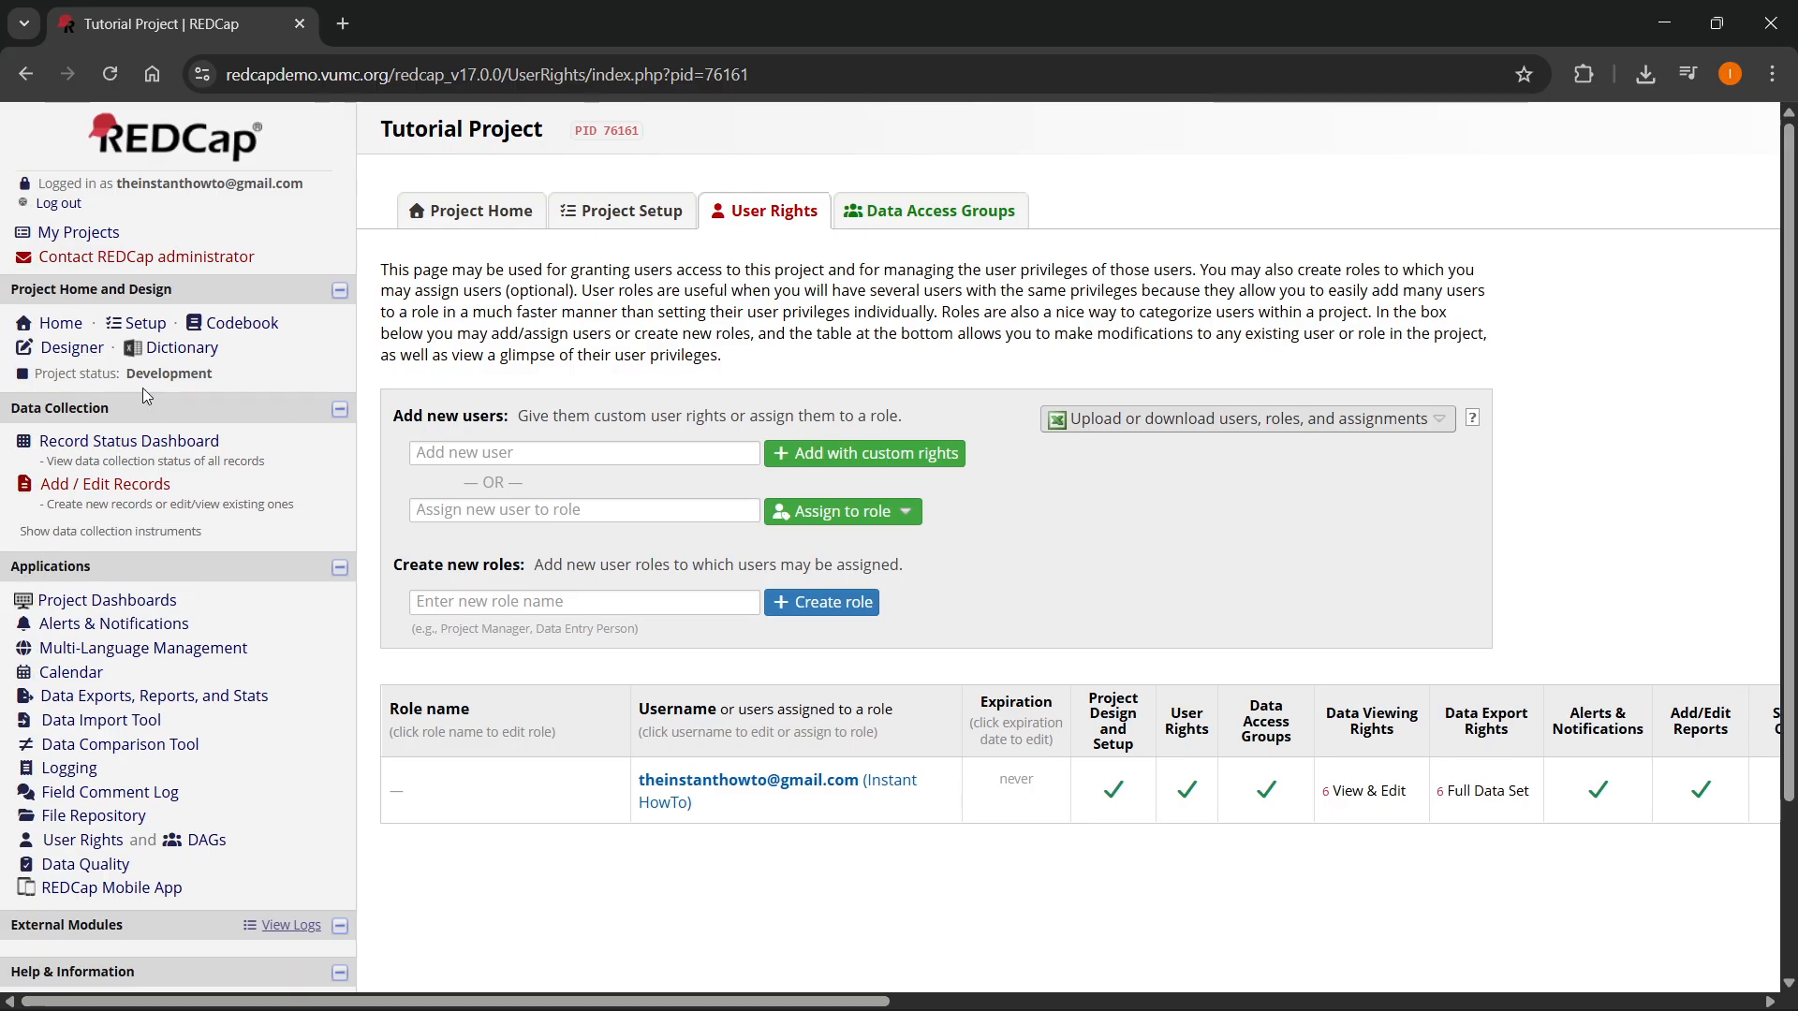
- Return to the project setup, open the randomization setup and add a new randomization model
{"action": "left_click", "coordinate": [143, 325]}
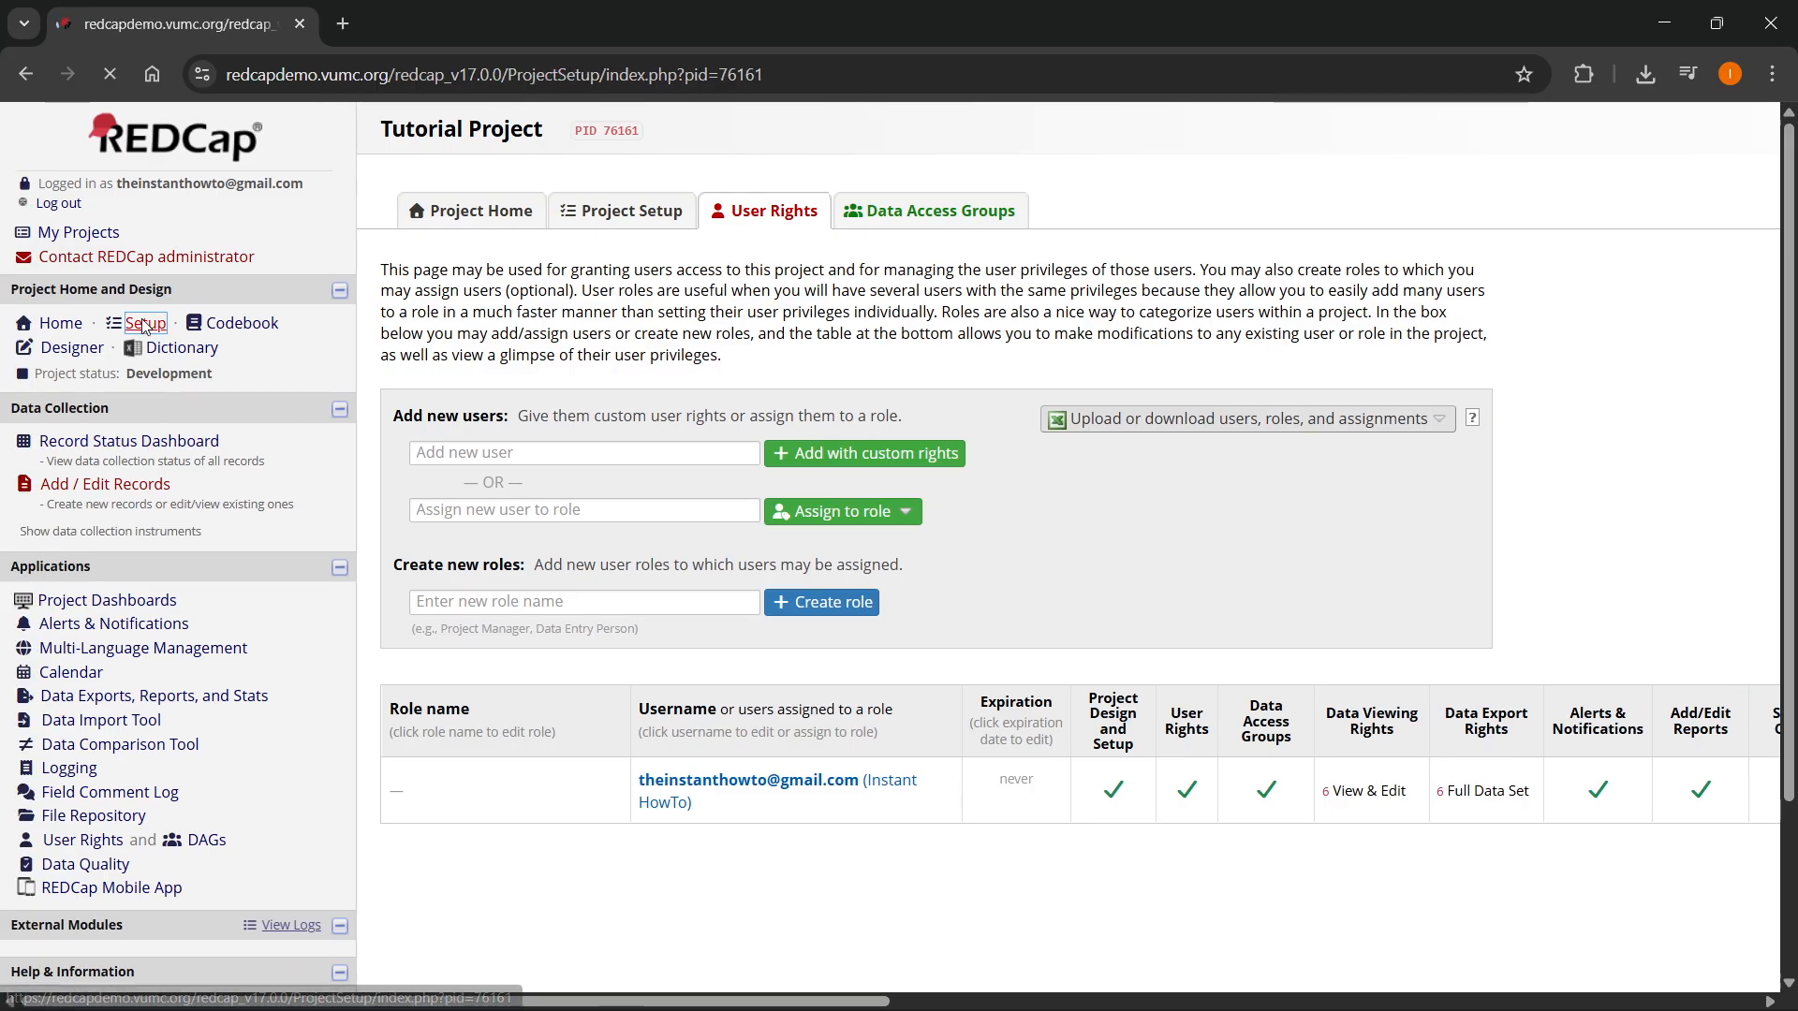
{"action": "scroll", "coordinate": [607, 562], "scroll_direction": "down", "scroll_amount": 5}
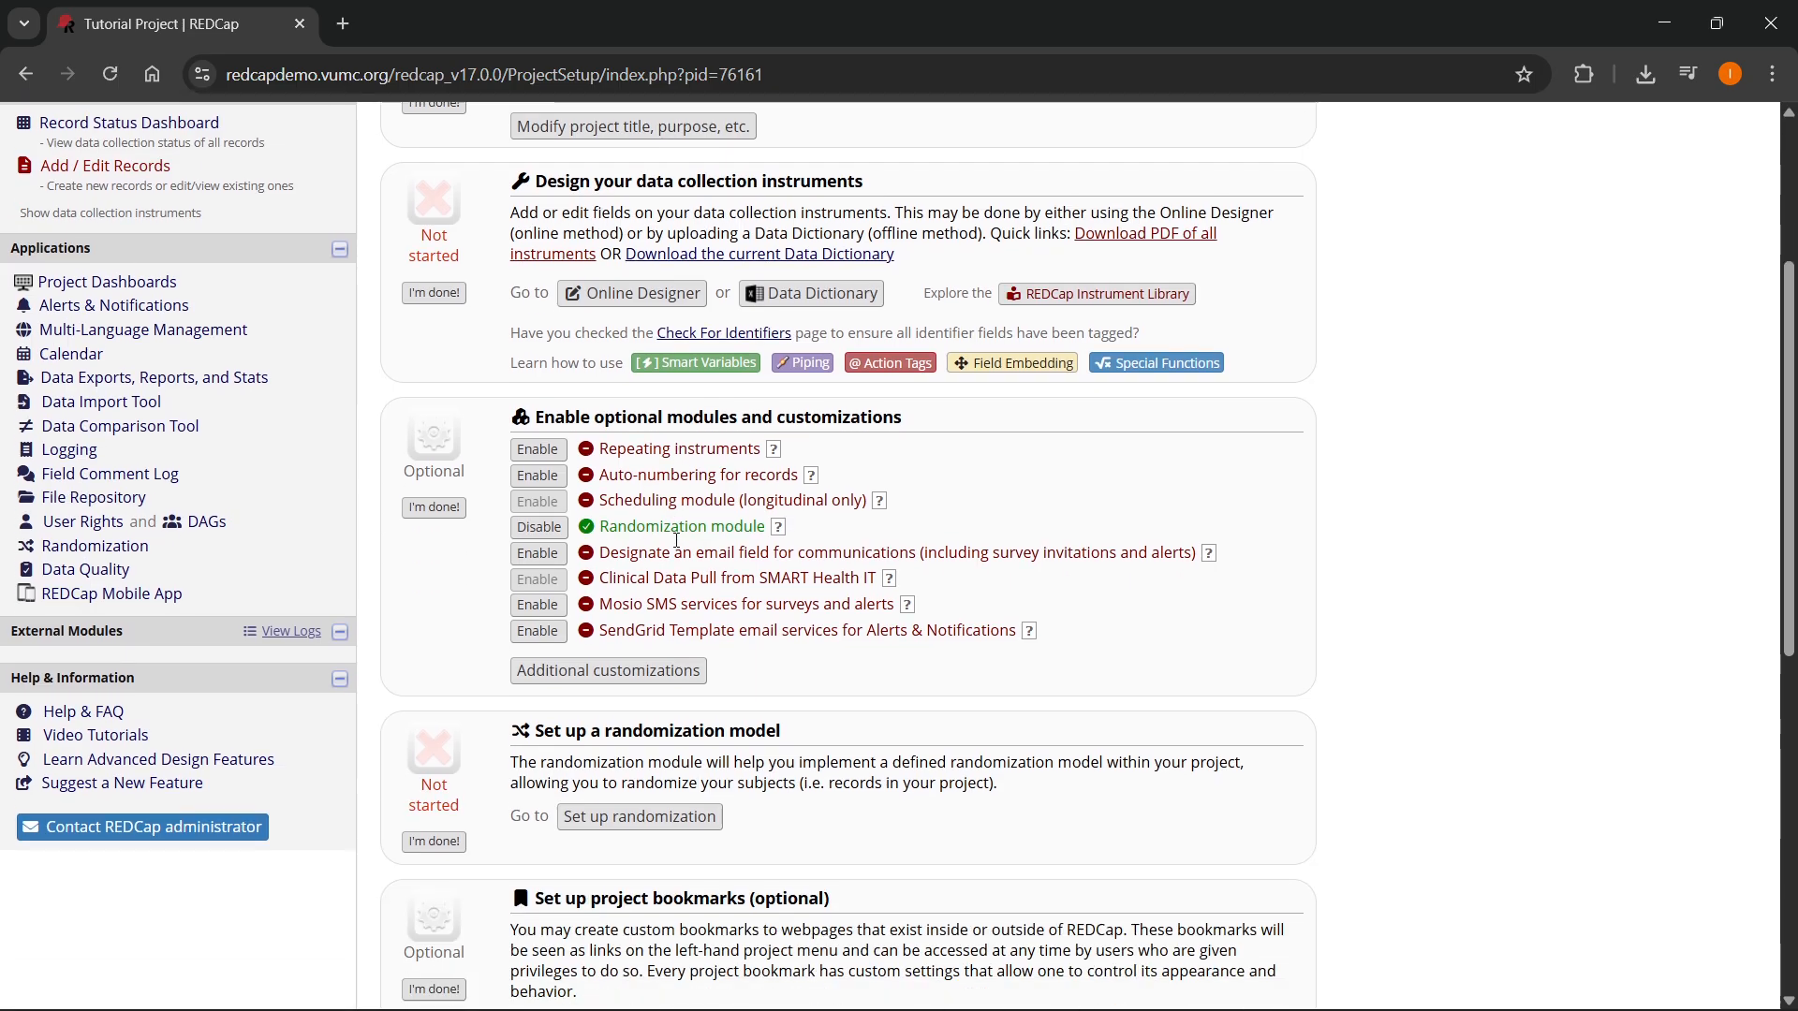
{"action": "left_click", "coordinate": [677, 671]}
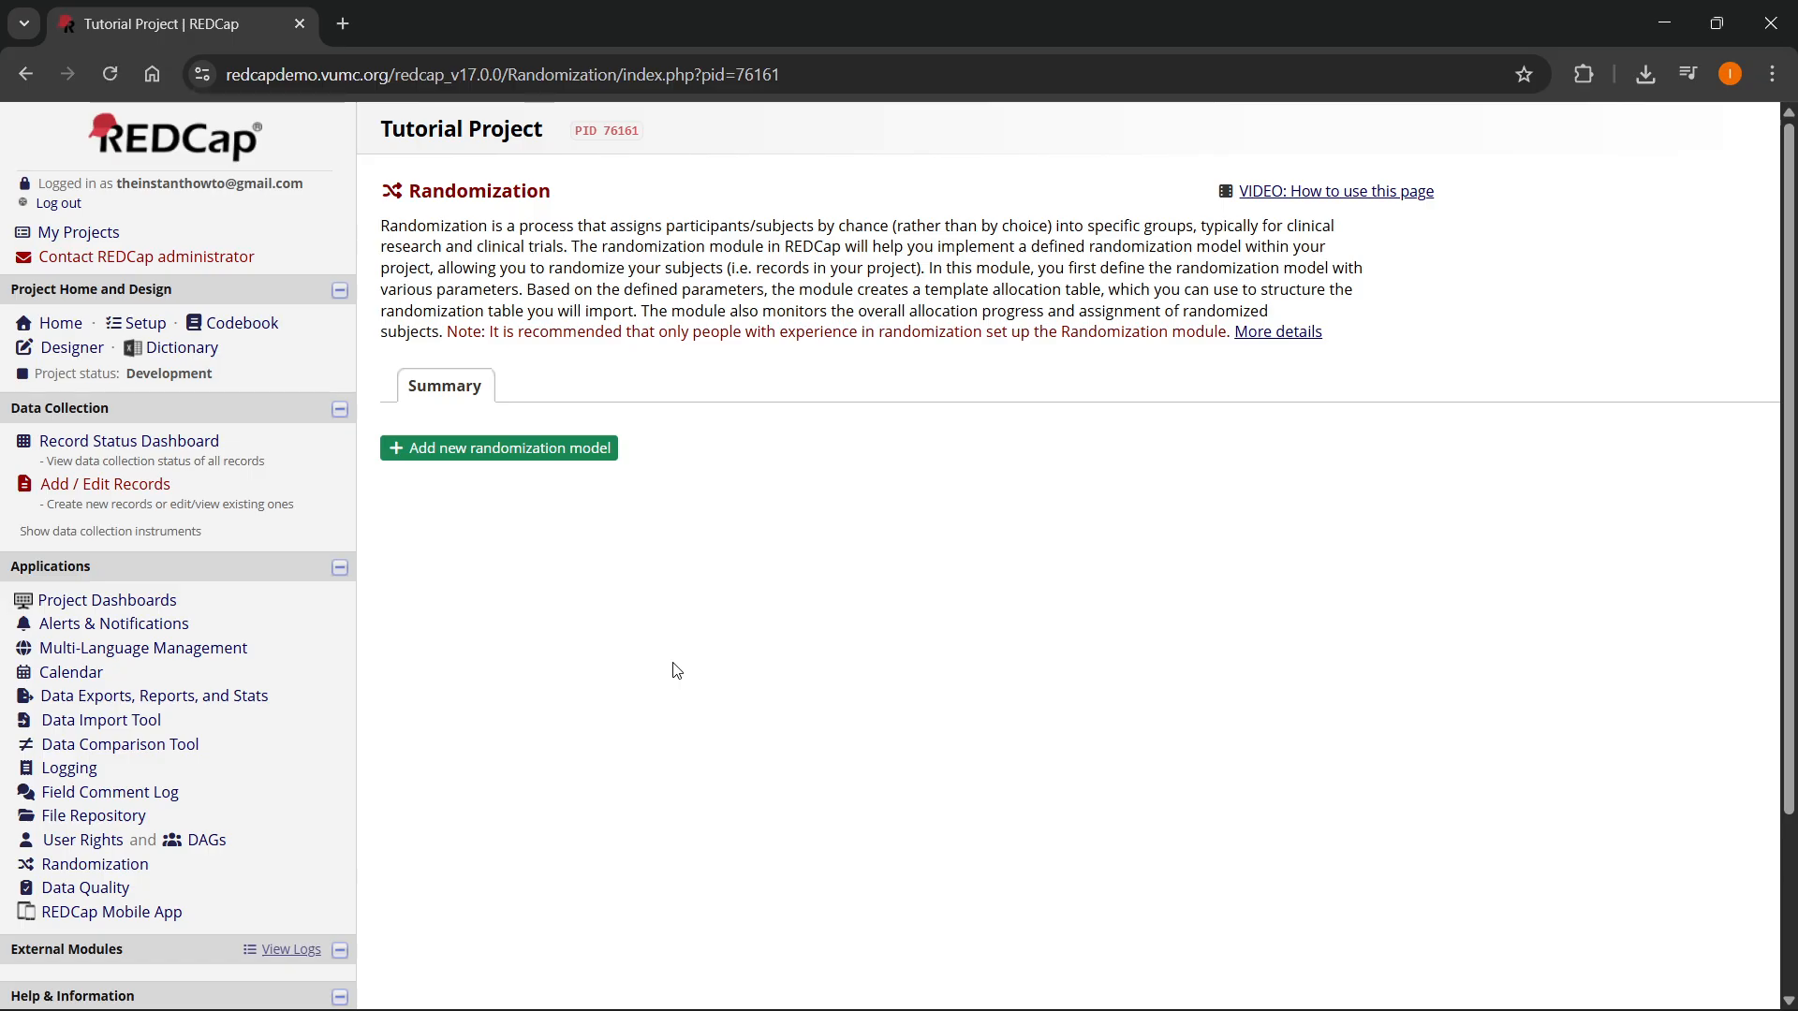
{"action": "left_click", "coordinate": [513, 453]}
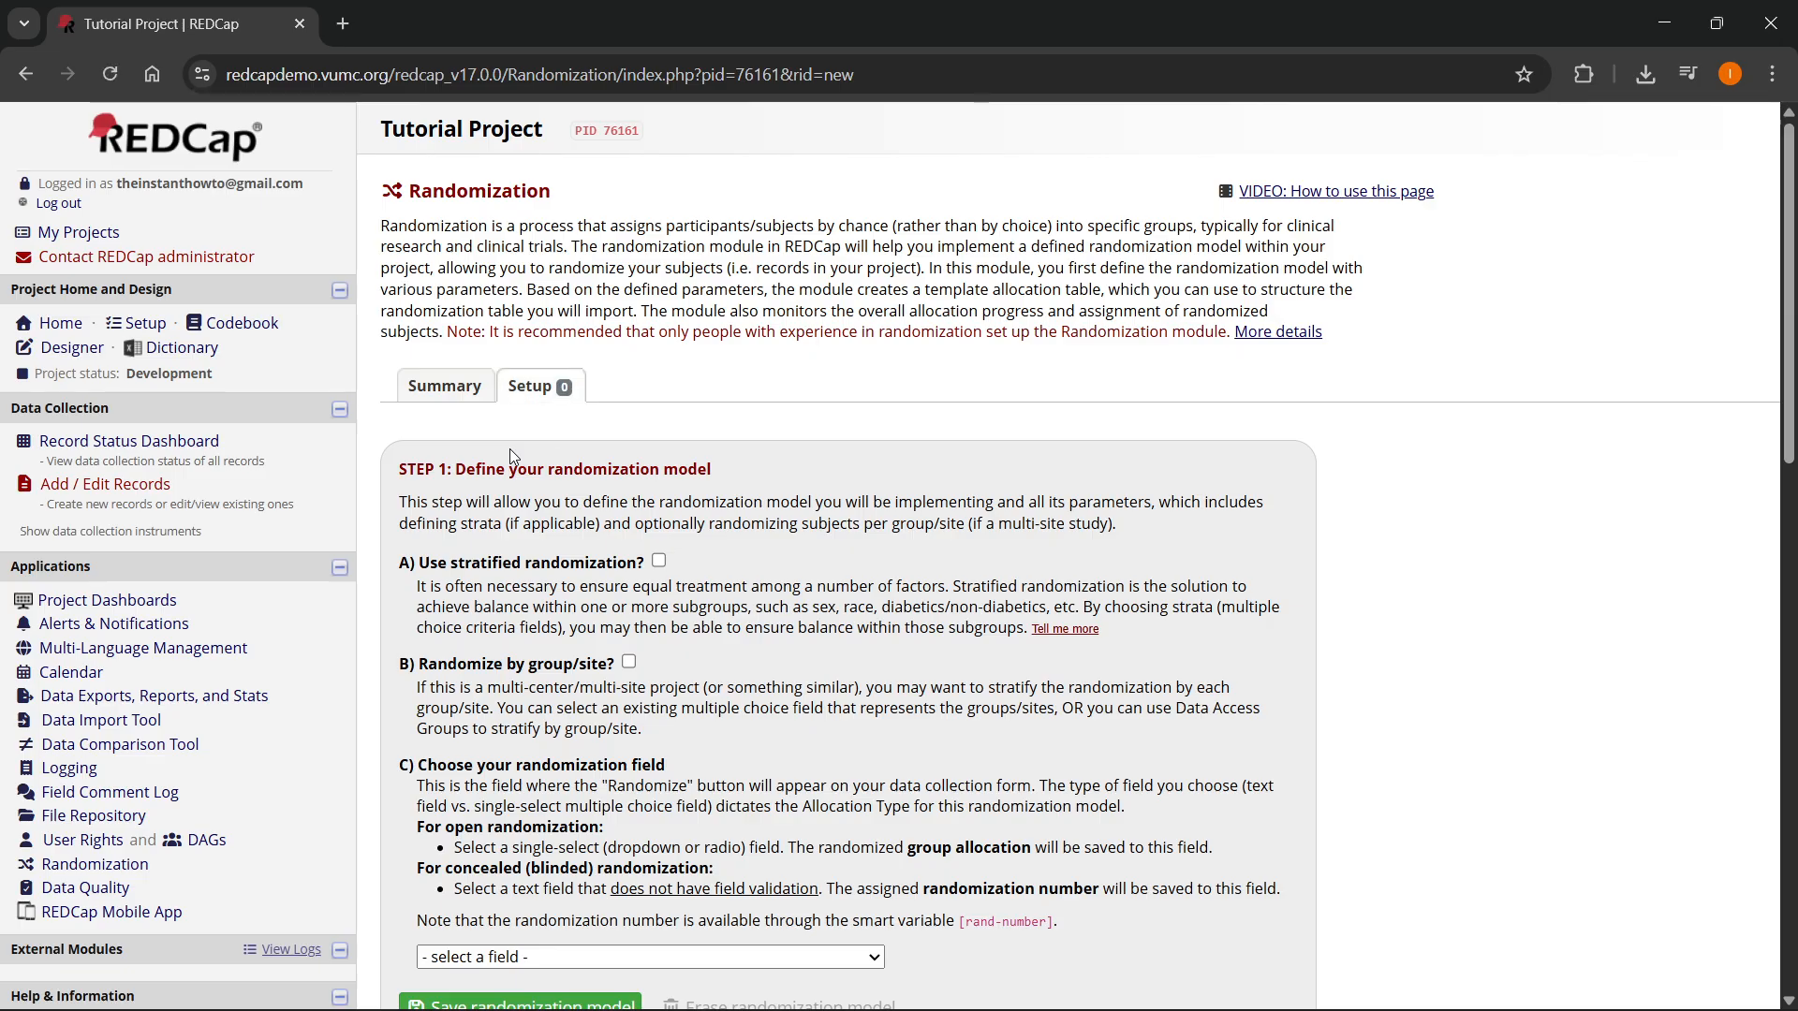
- Try out the stratified randomization option and view its strata field selection
{"action": "scroll", "coordinate": [774, 489], "scroll_direction": "down", "scroll_amount": 1}
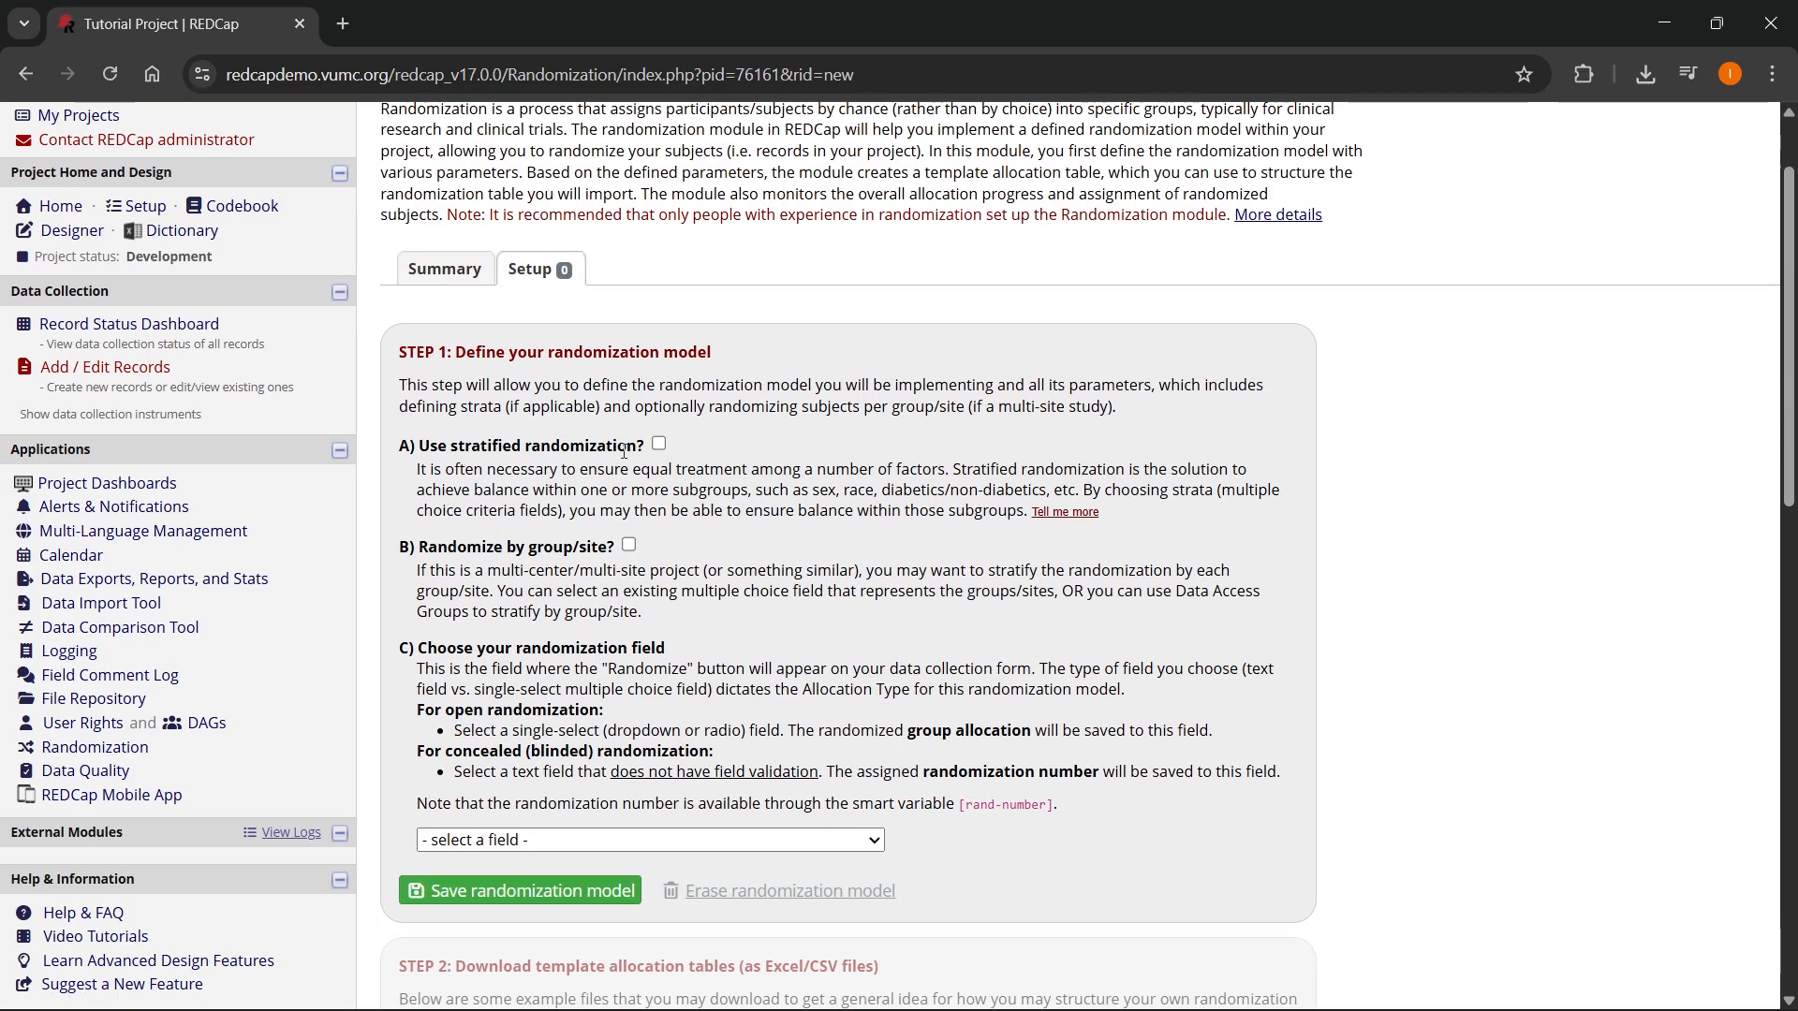
{"action": "scroll", "coordinate": [570, 514], "scroll_direction": "down", "scroll_amount": 2}
{"action": "scroll", "coordinate": [465, 343], "scroll_direction": "up", "scroll_amount": 1}
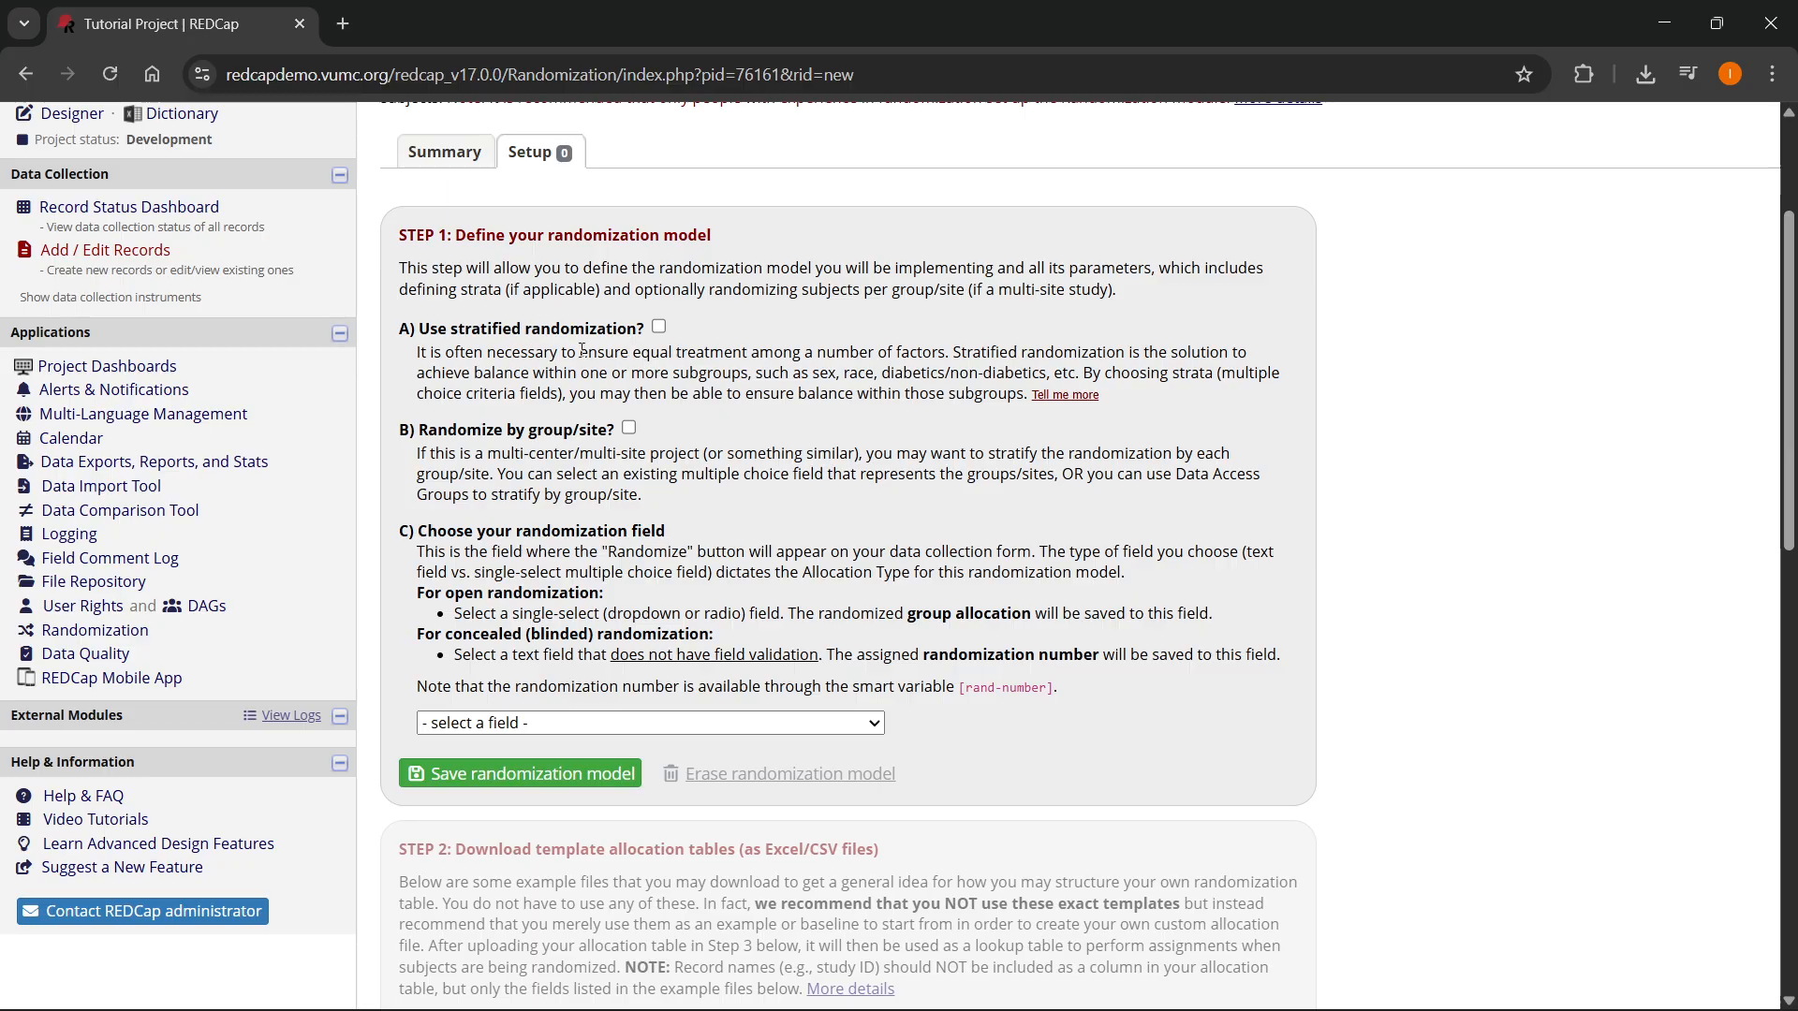
{"action": "left_click", "coordinate": [628, 429]}
{"action": "left_click", "coordinate": [658, 327]}
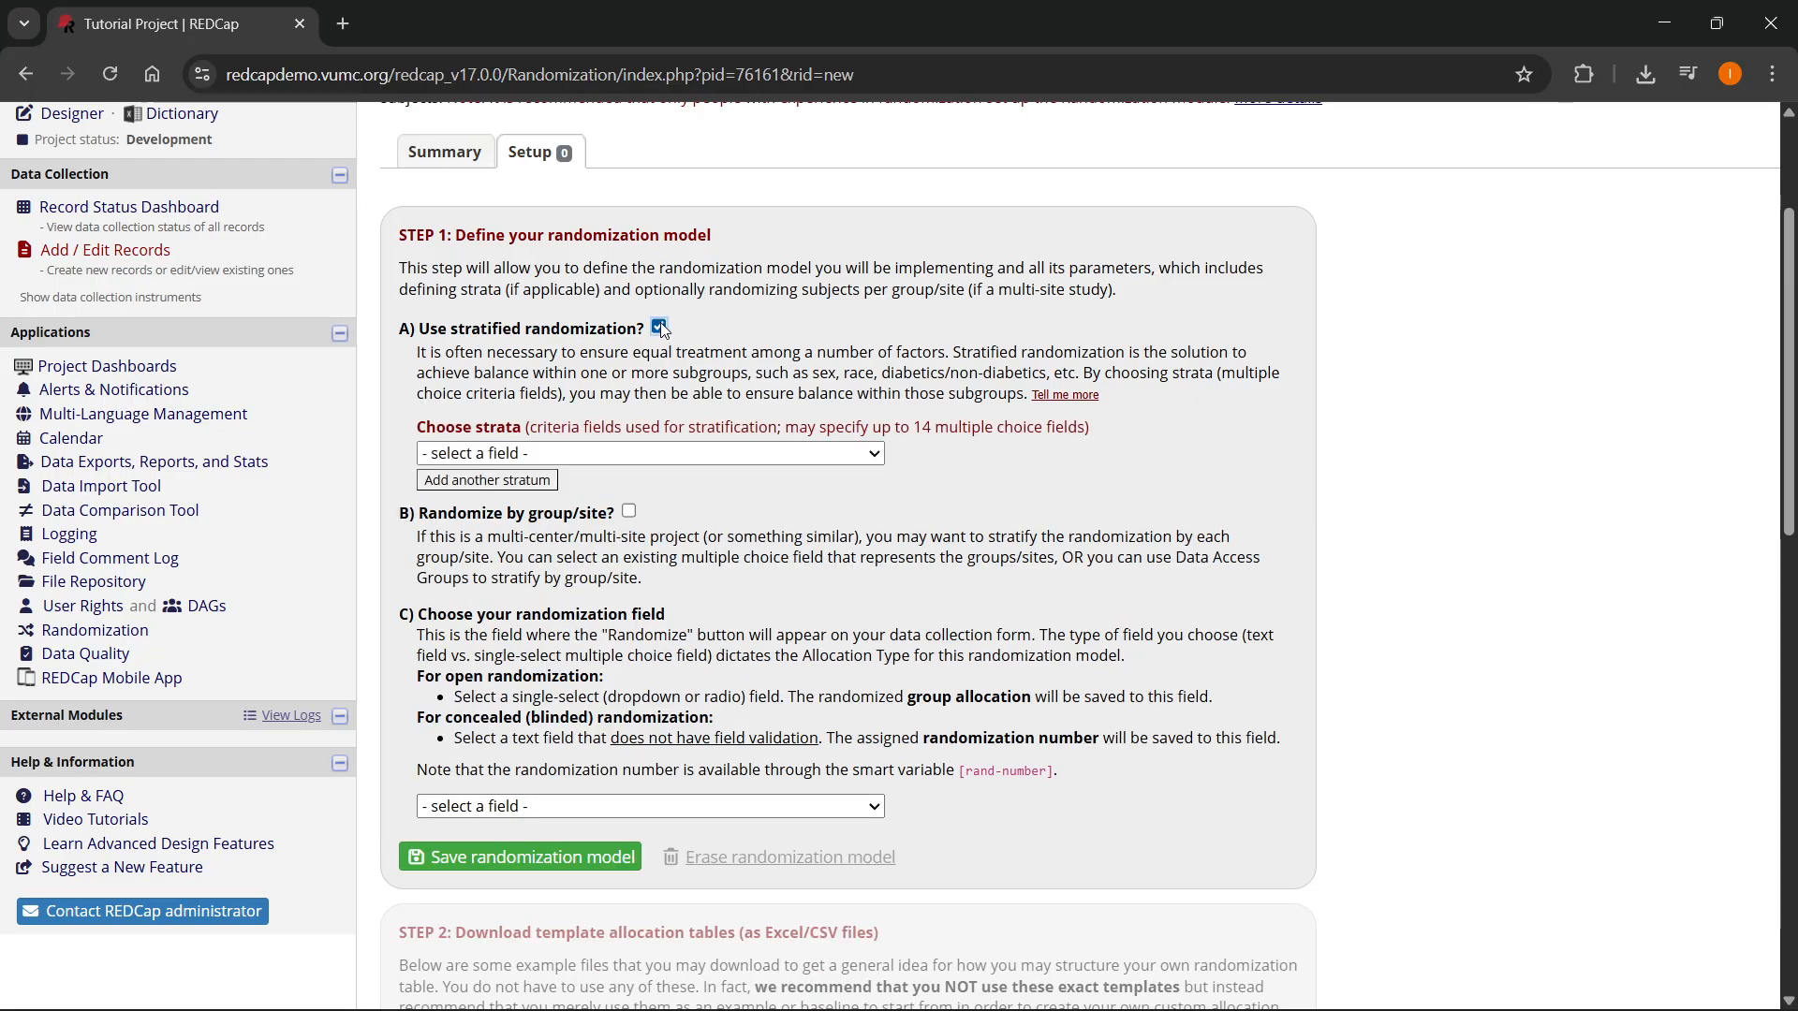
{"action": "left_click", "coordinate": [659, 327]}
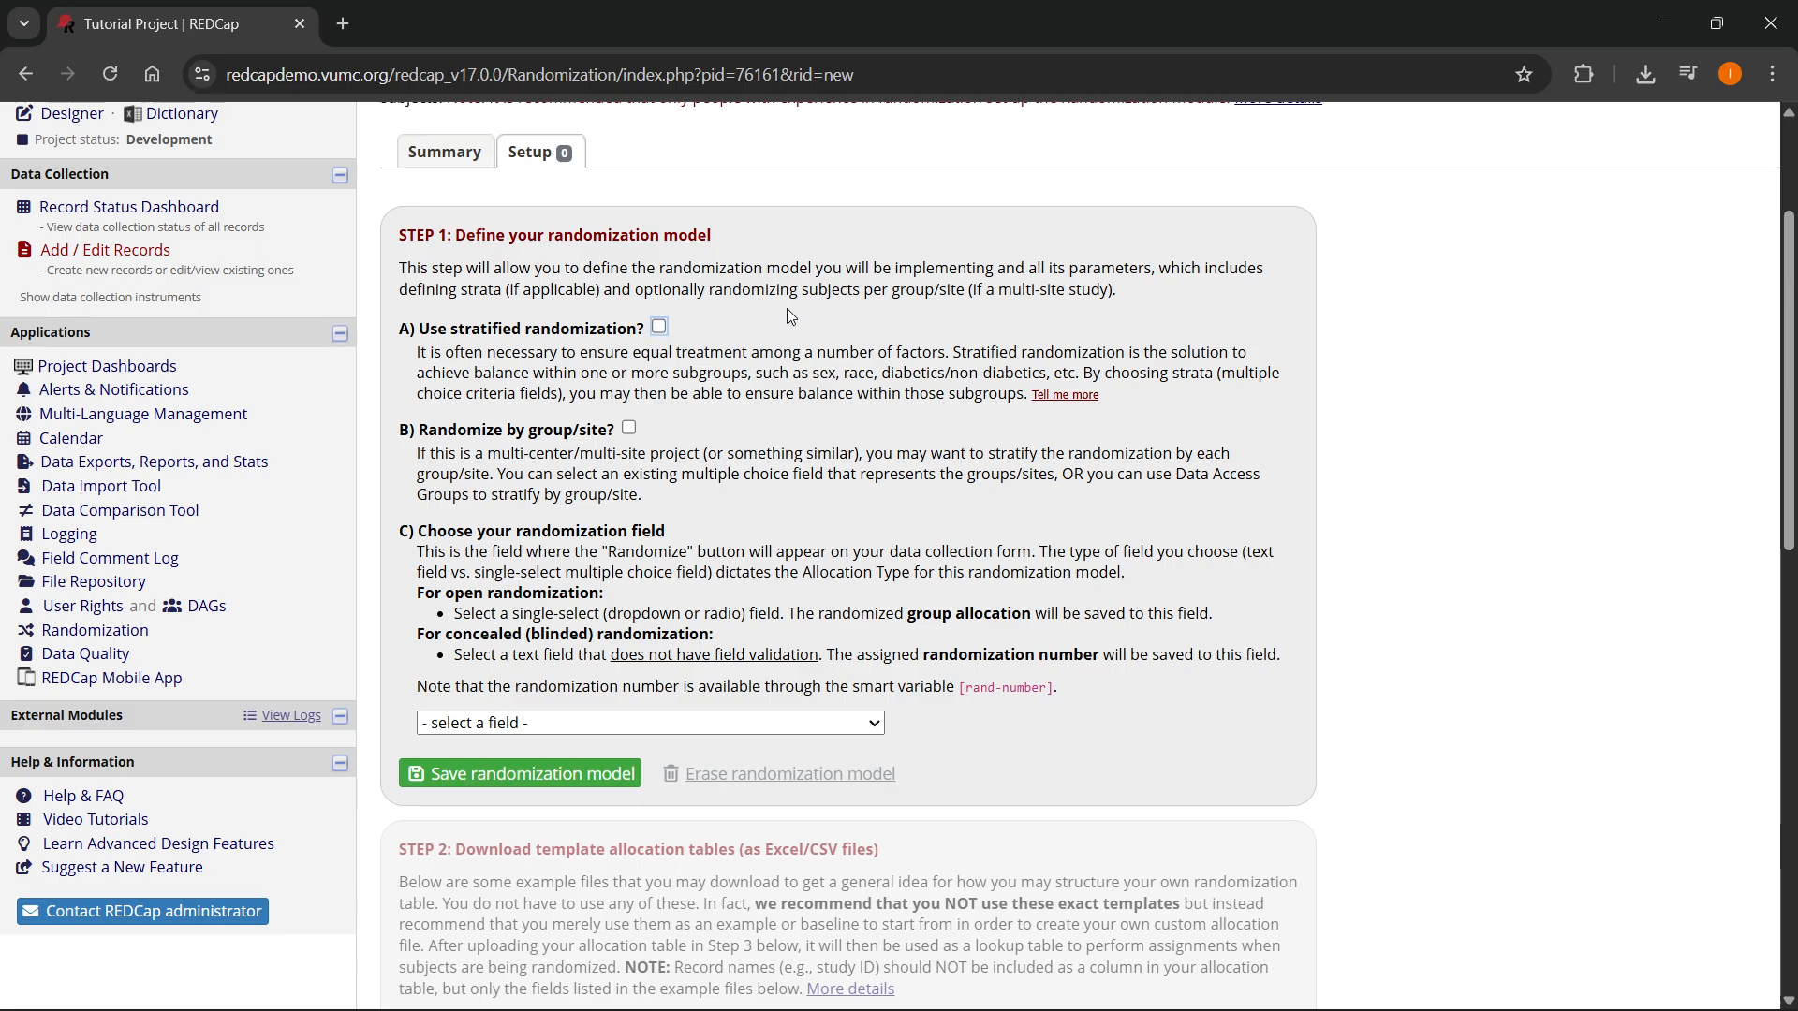
{"action": "left_click", "coordinate": [659, 330]}
{"action": "left_click", "coordinate": [560, 452]}
{"action": "left_click", "coordinate": [559, 451]}
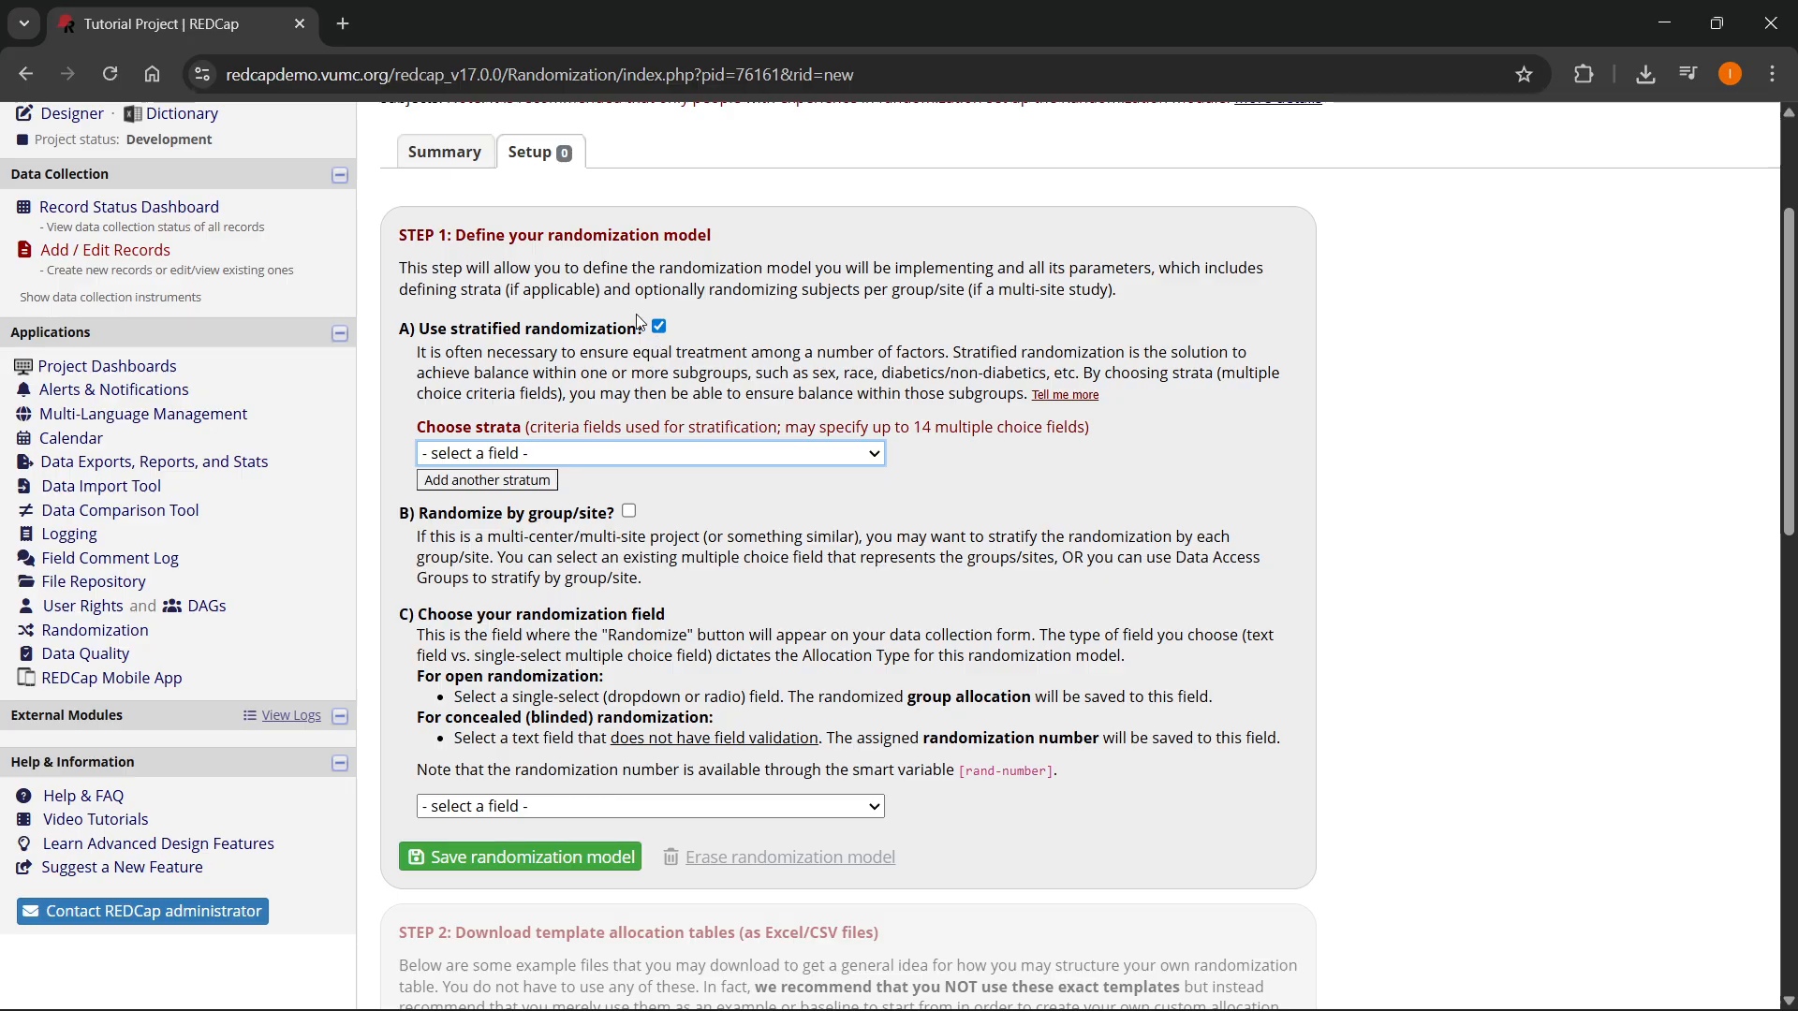
{"action": "left_click", "coordinate": [658, 328]}
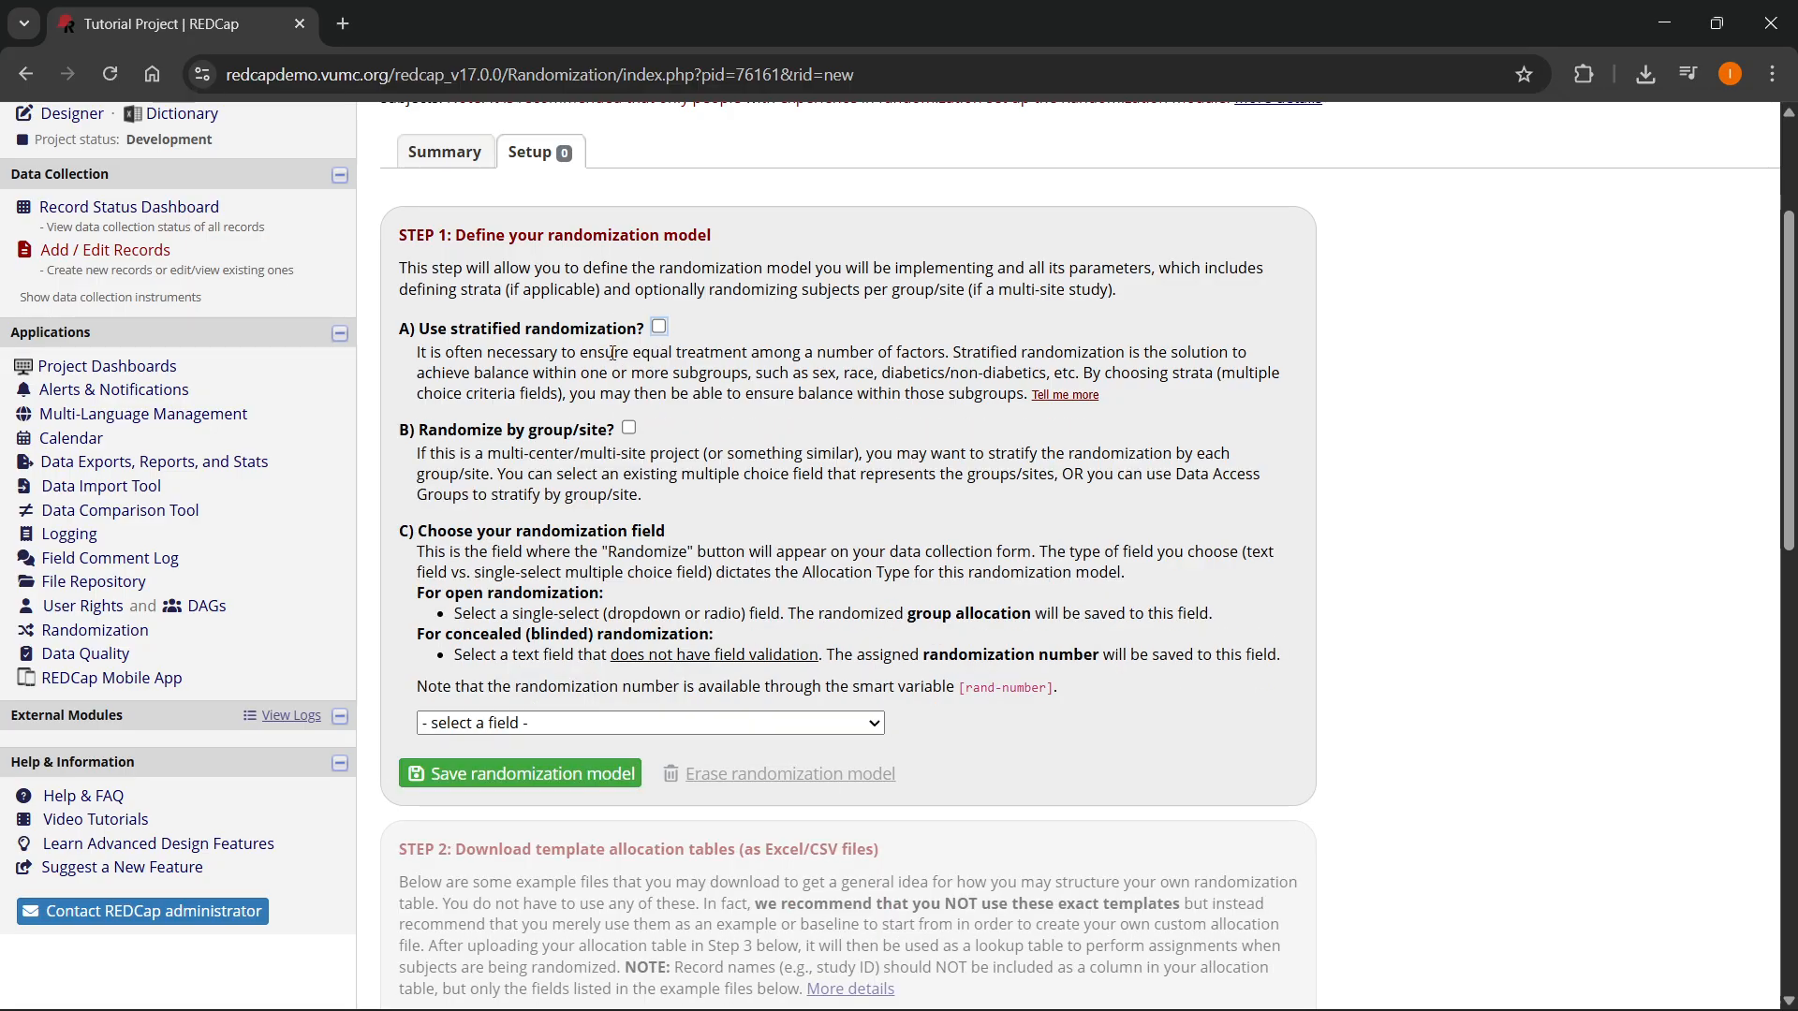
- Choose cause_hosp_2 (What was the cause of hospitalization?) as the randomization field and save the randomization model
{"action": "left_click", "coordinate": [559, 726]}
{"action": "scroll", "coordinate": [600, 609], "scroll_direction": "down", "scroll_amount": 3}
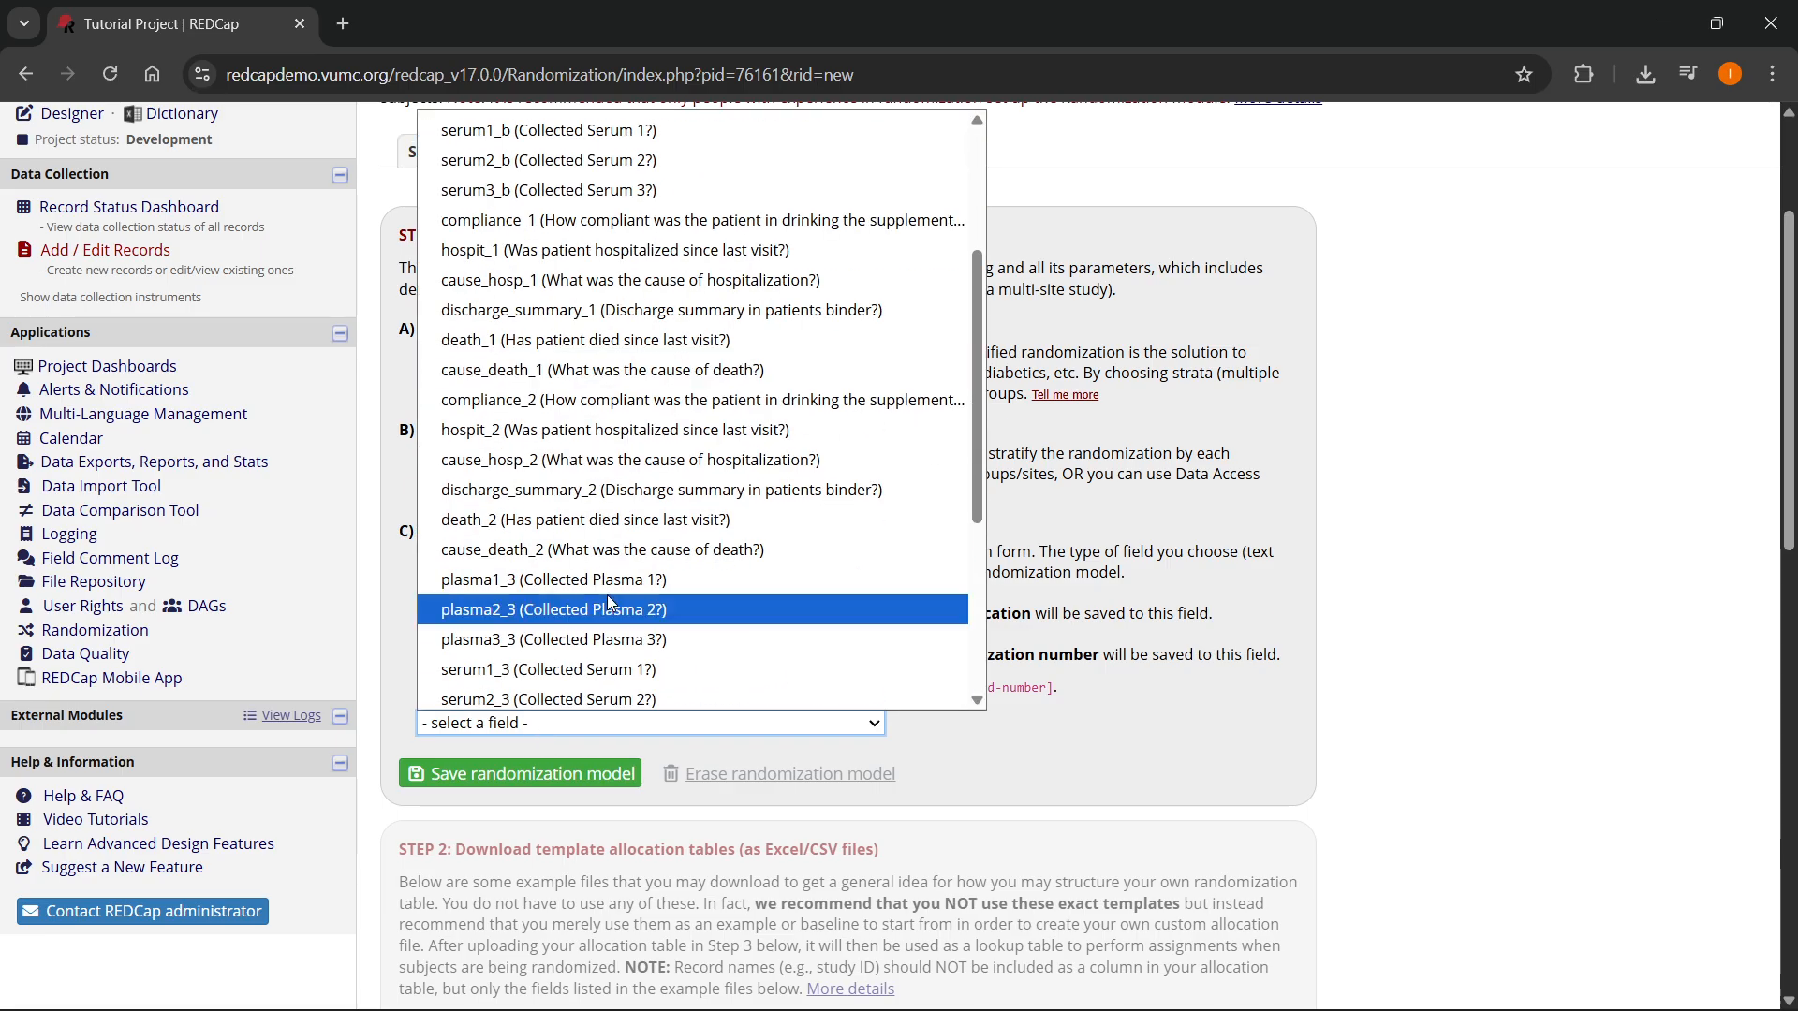
{"action": "left_click", "coordinate": [654, 461]}
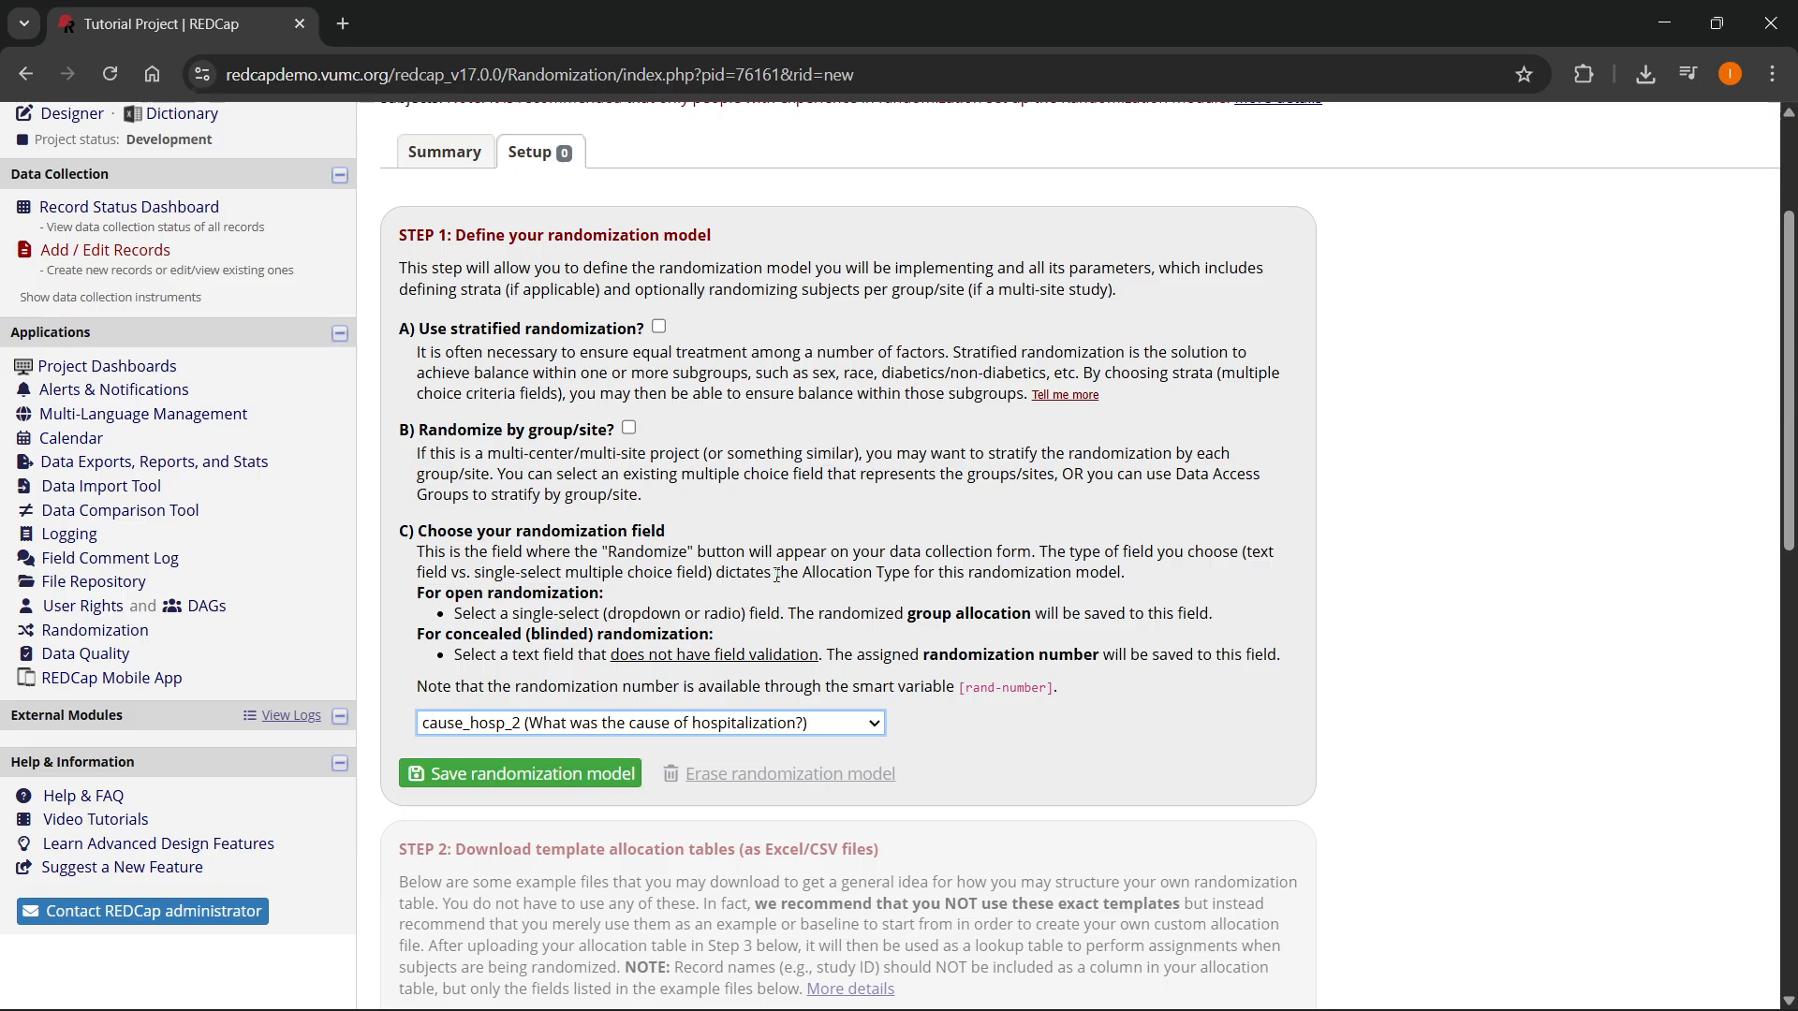
{"action": "scroll", "coordinate": [777, 575], "scroll_direction": "down", "scroll_amount": 1}
{"action": "left_click", "coordinate": [514, 661]}
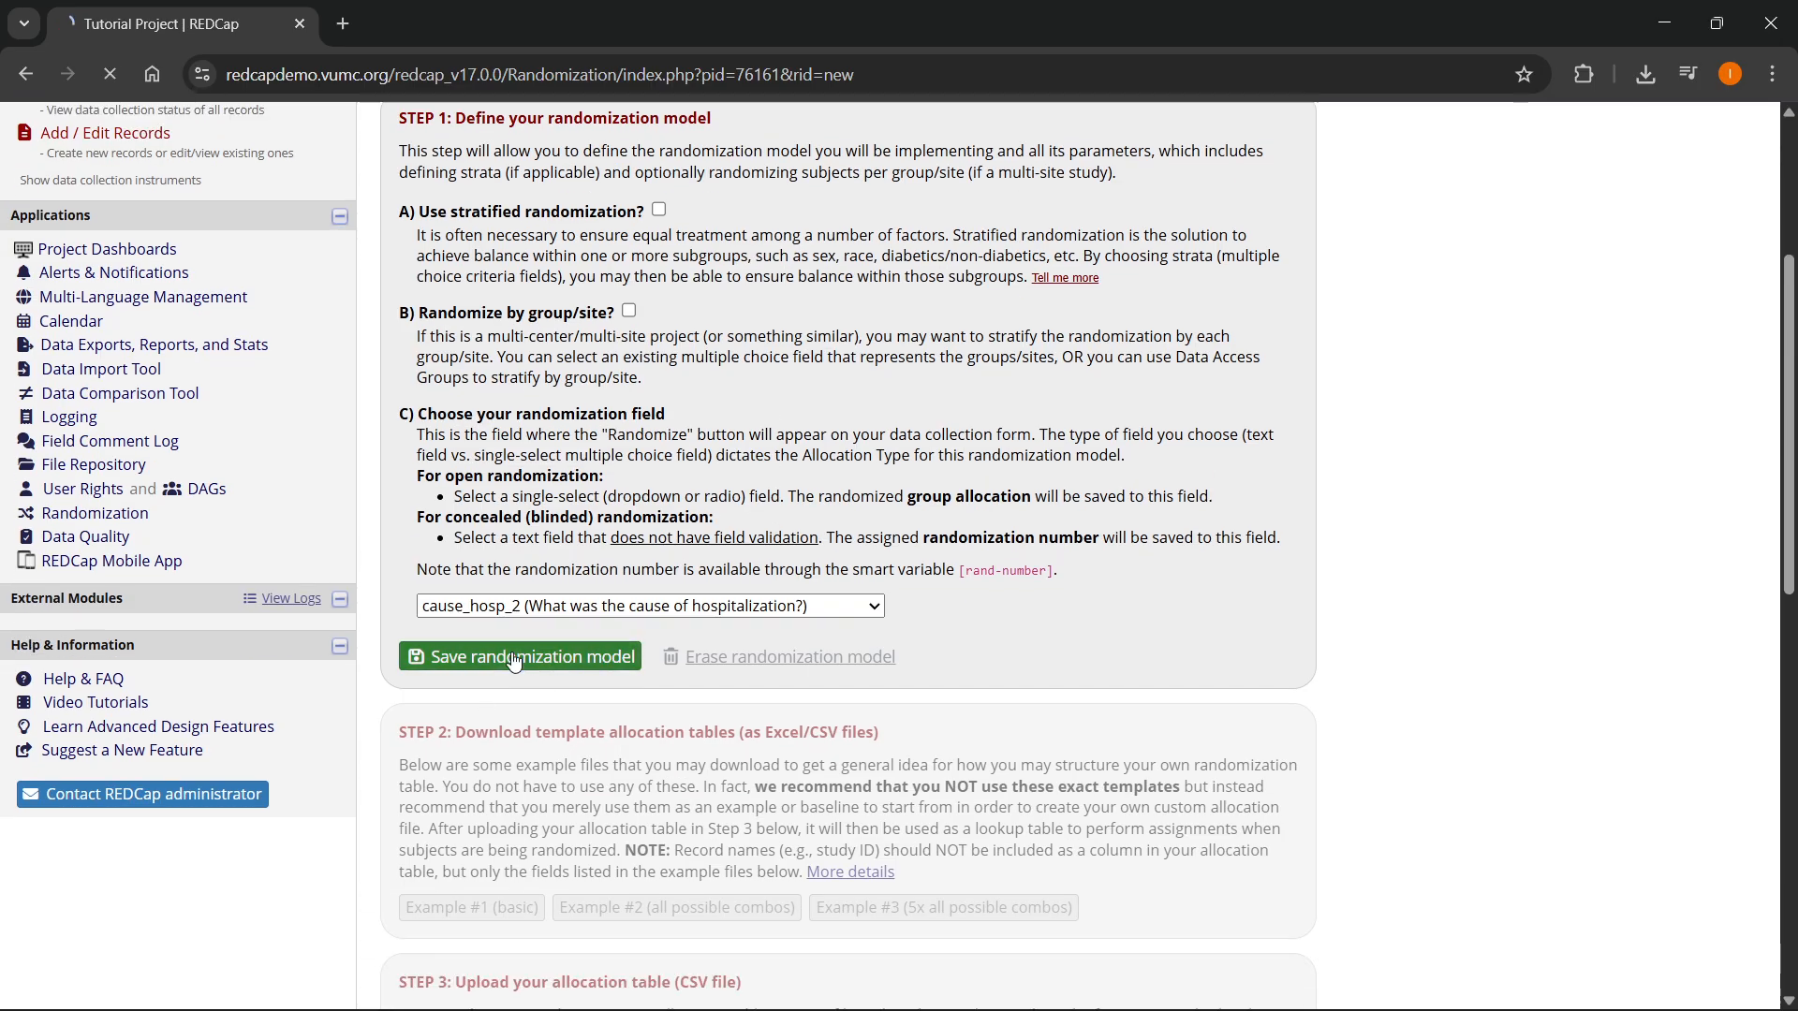
- Review the Step 2 template allocation tables and the Step 3 allocation table upload options for development and production status
{"action": "scroll", "coordinate": [514, 659], "scroll_direction": "down", "scroll_amount": 5}
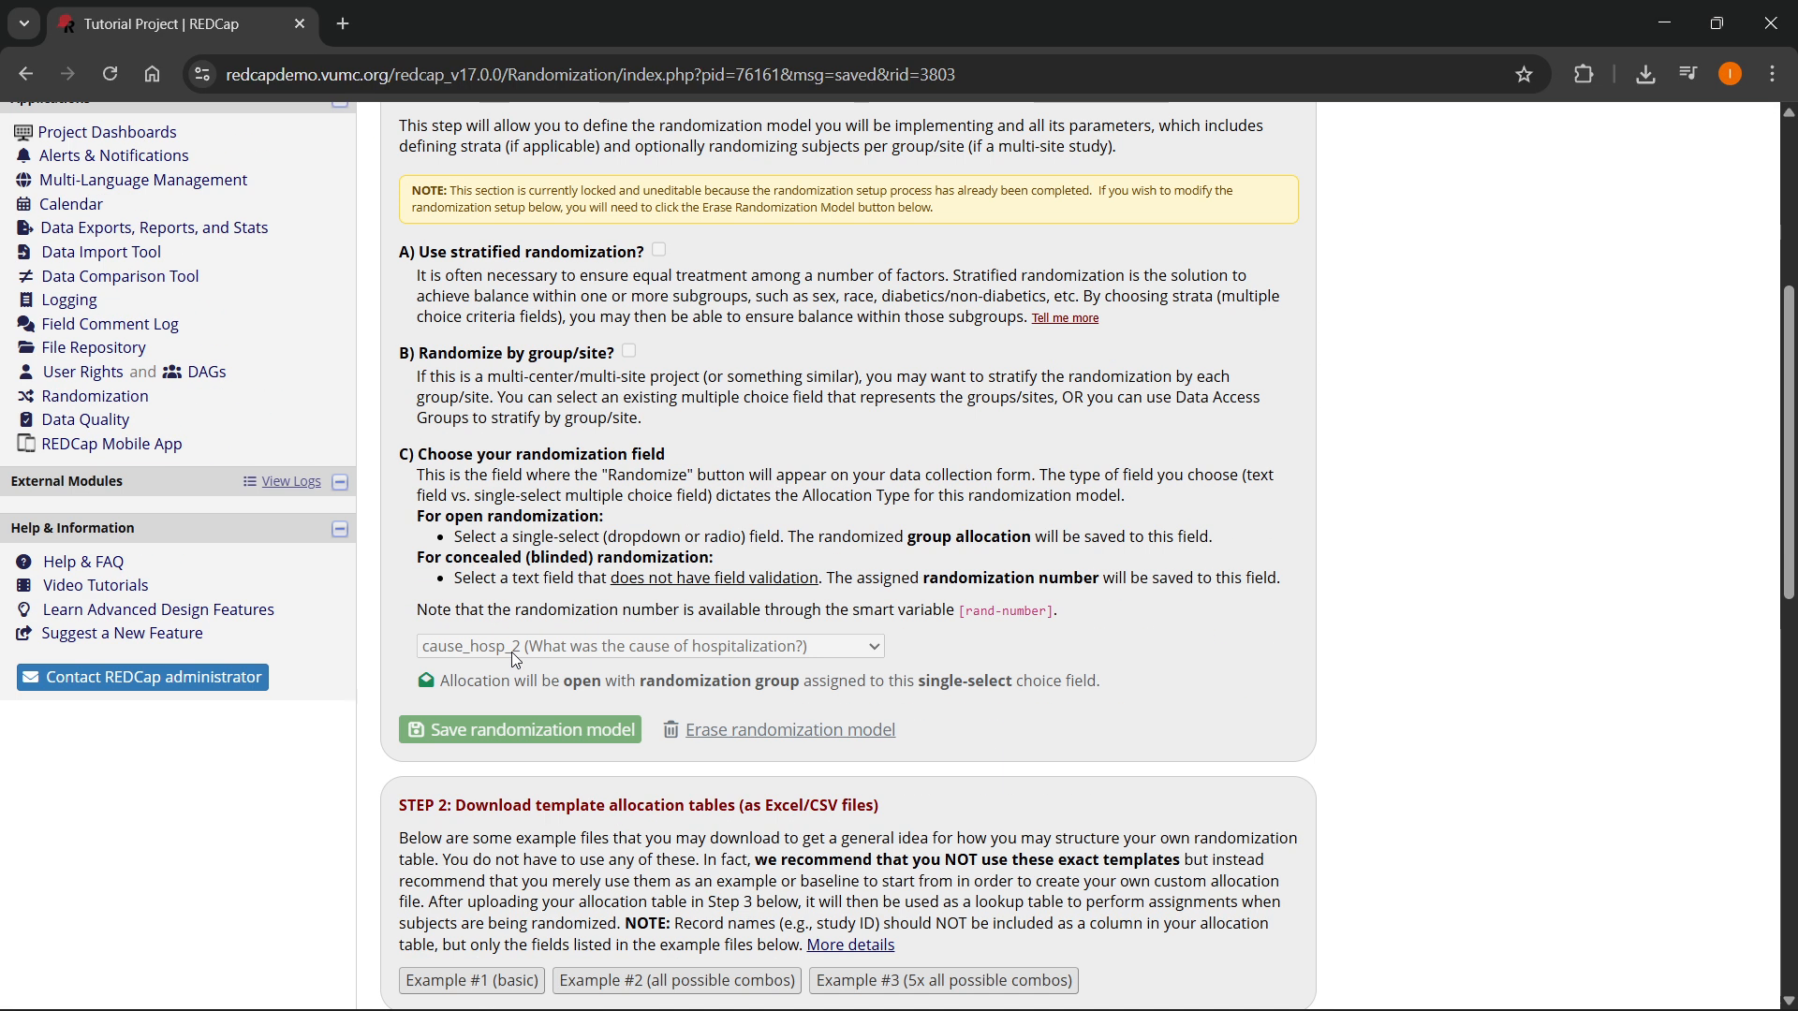
{"action": "scroll", "coordinate": [504, 694], "scroll_direction": "down", "scroll_amount": 1}
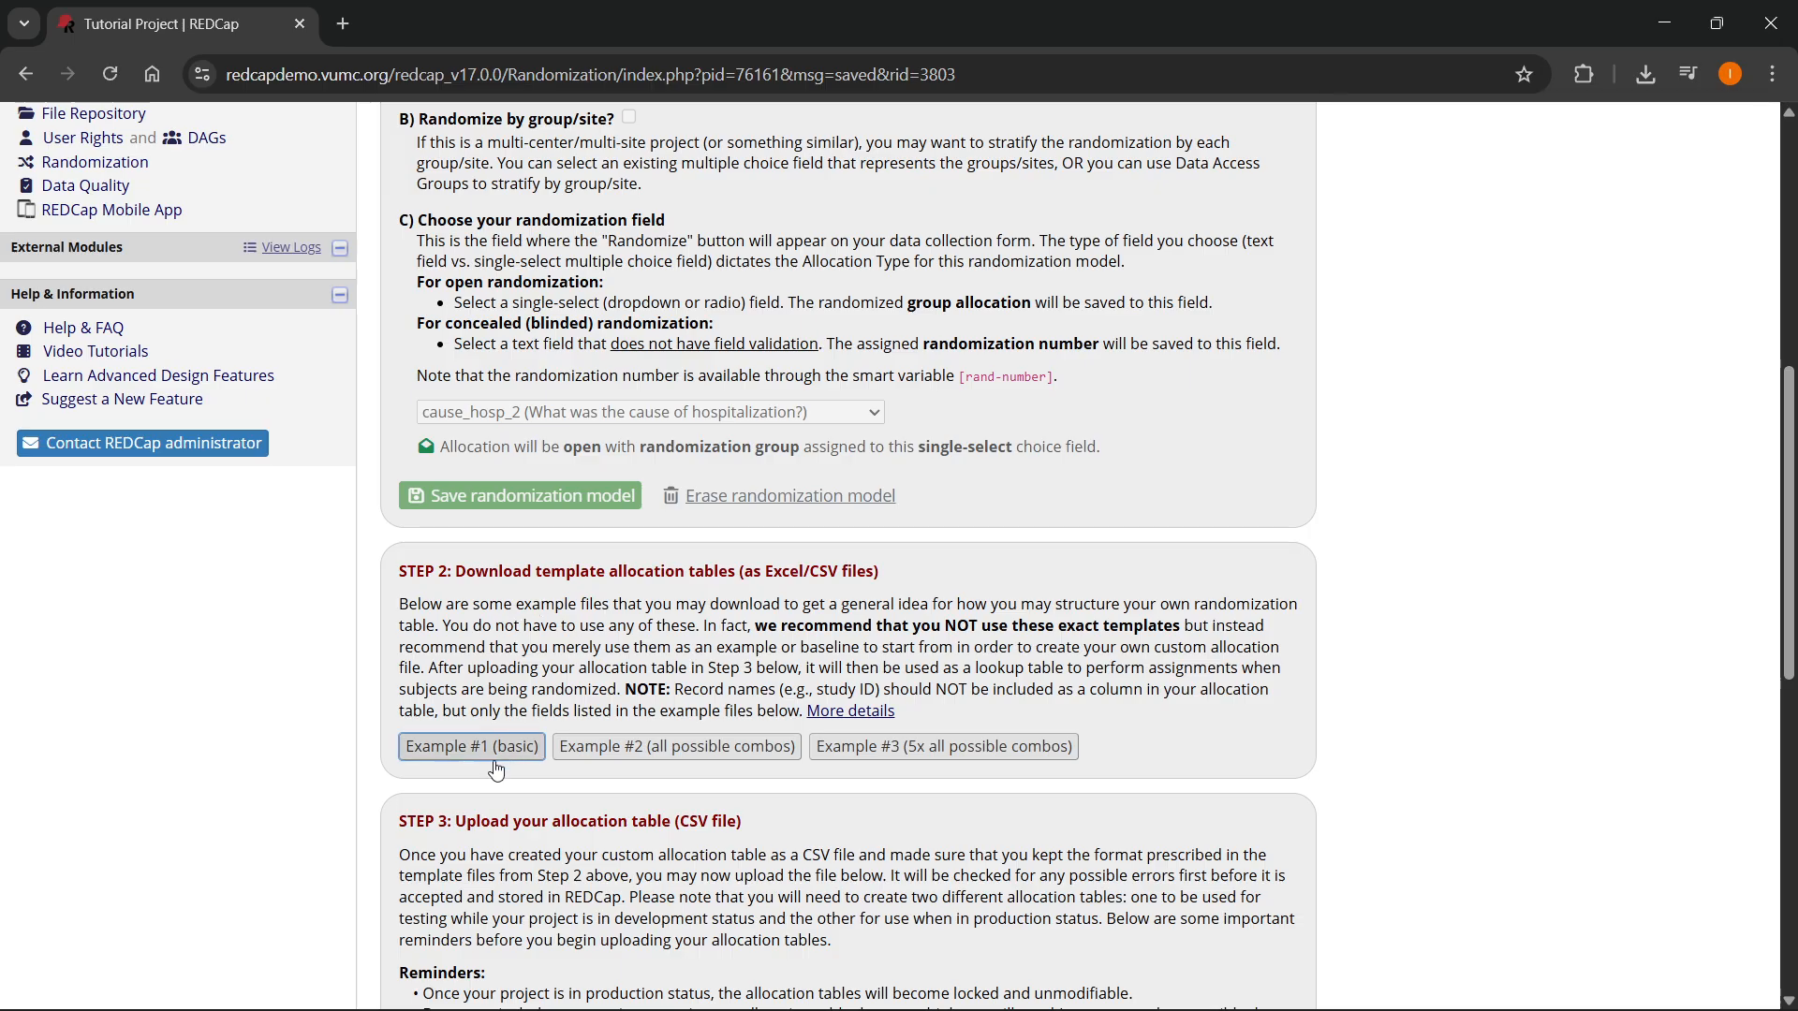
{"action": "scroll", "coordinate": [714, 682], "scroll_direction": "down", "scroll_amount": 1}
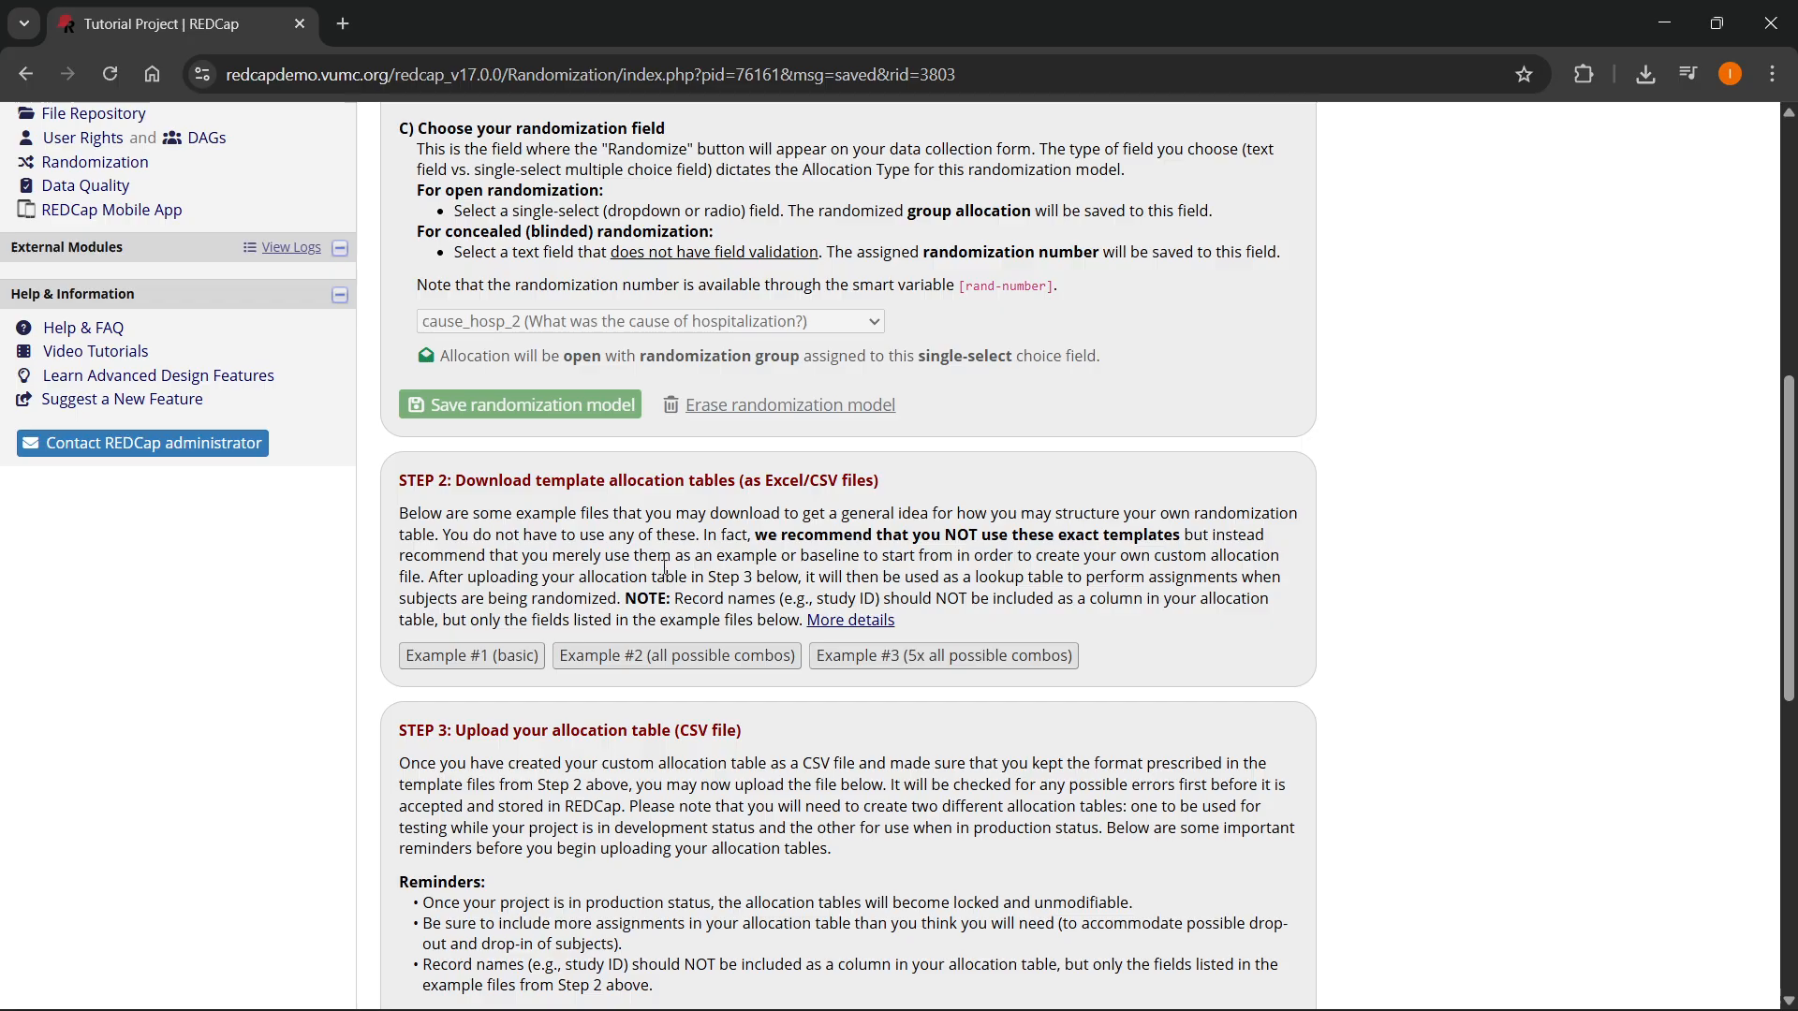
{"action": "scroll", "coordinate": [665, 567], "scroll_direction": "down", "scroll_amount": 1}
{"action": "scroll", "coordinate": [656, 609], "scroll_direction": "up", "scroll_amount": 1}
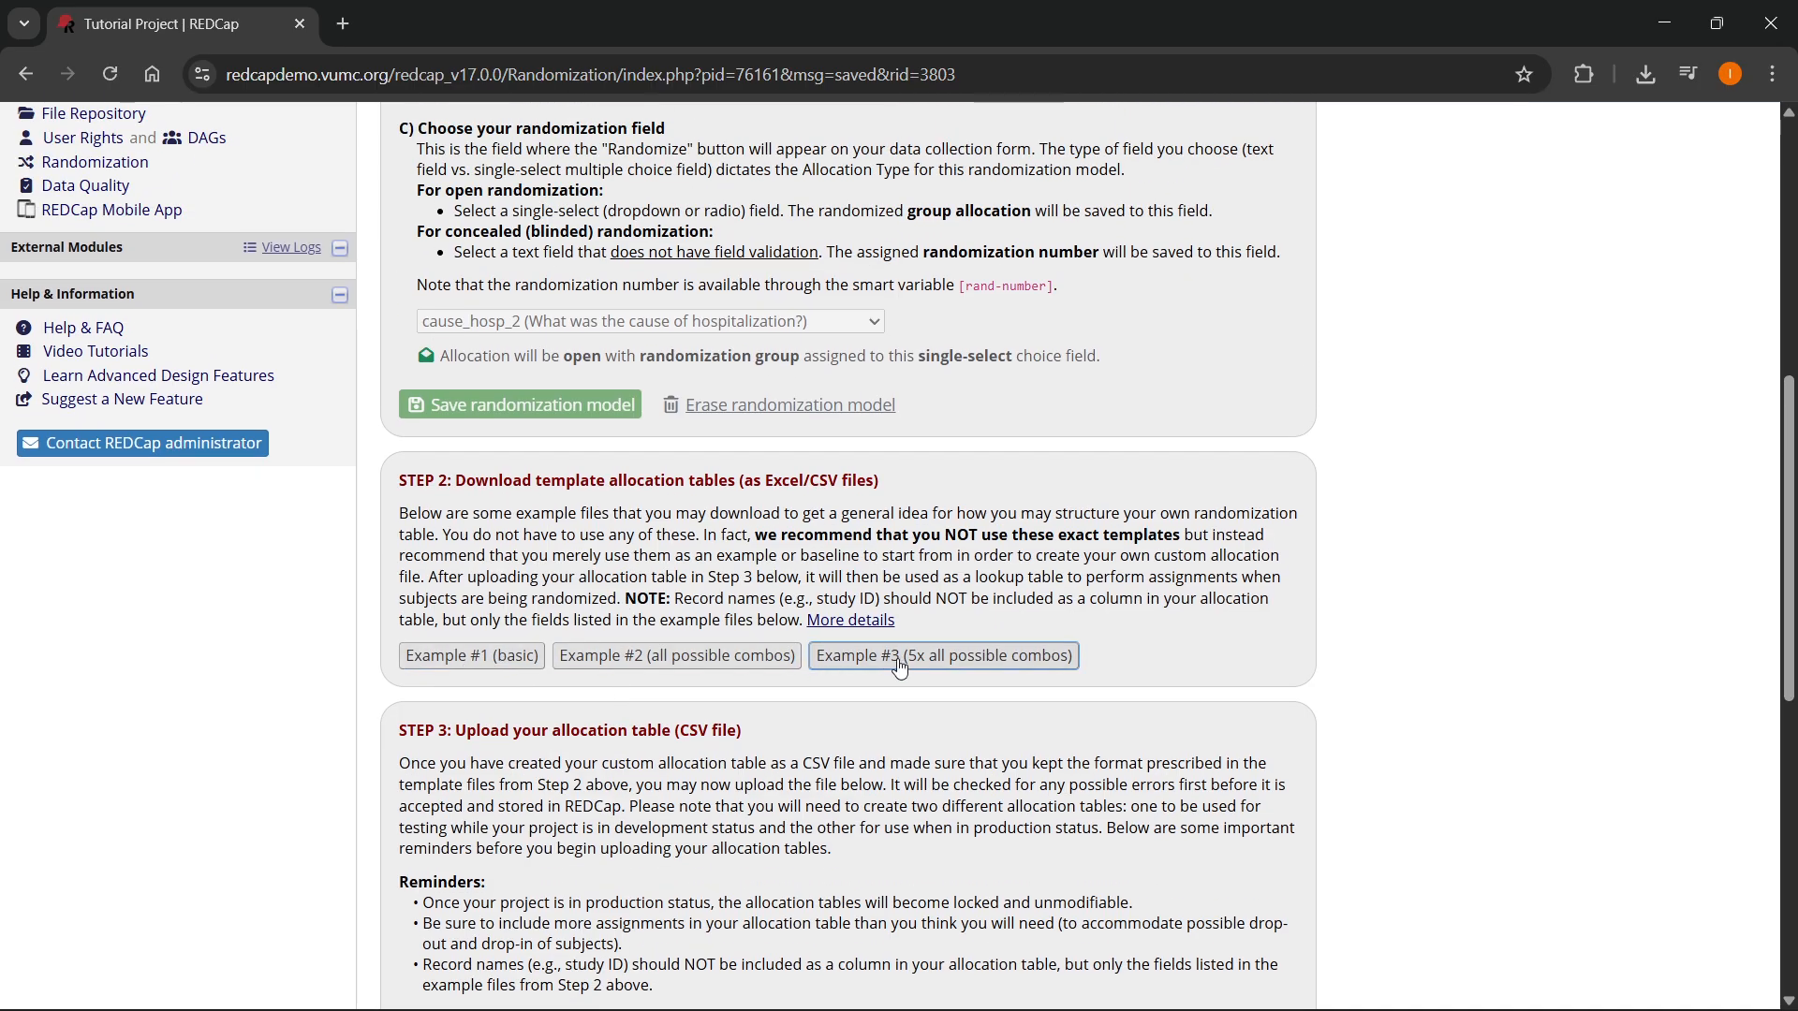
{"action": "scroll", "coordinate": [859, 586], "scroll_direction": "down", "scroll_amount": 2}
{"action": "scroll", "coordinate": [666, 575], "scroll_direction": "down", "scroll_amount": 1}
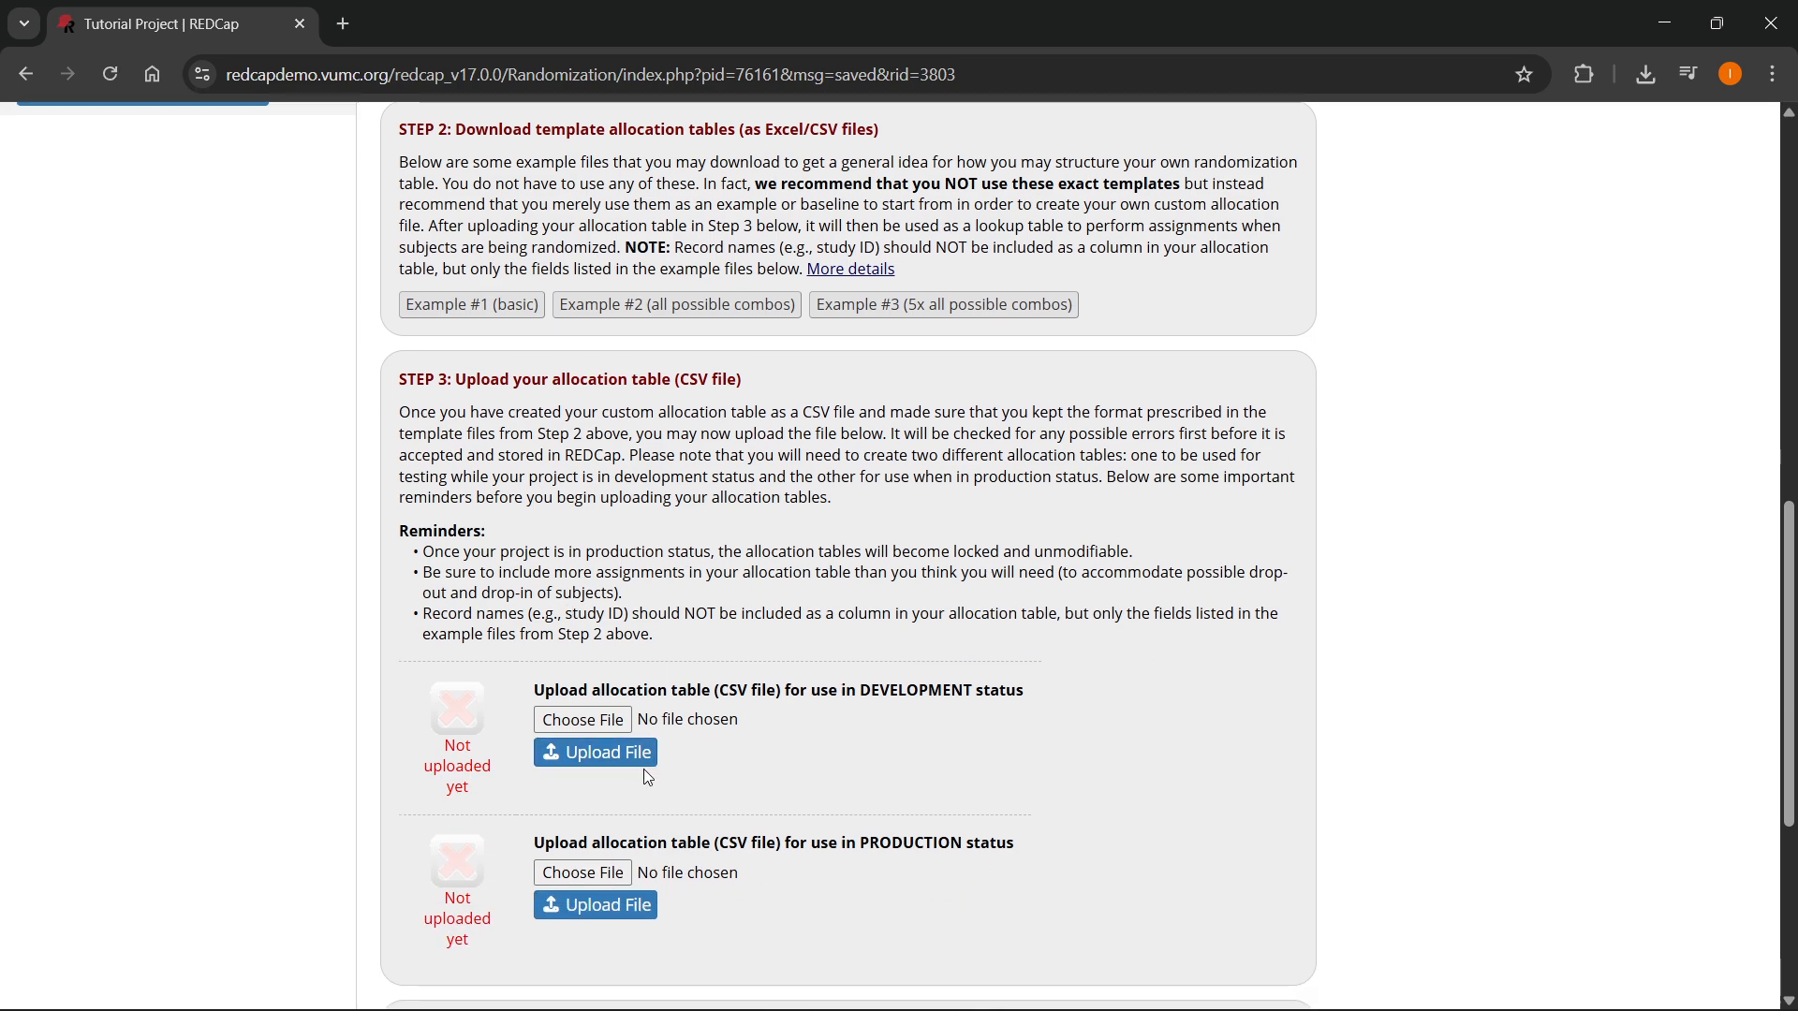
{"action": "scroll", "coordinate": [645, 636], "scroll_direction": "up", "scroll_amount": 2}
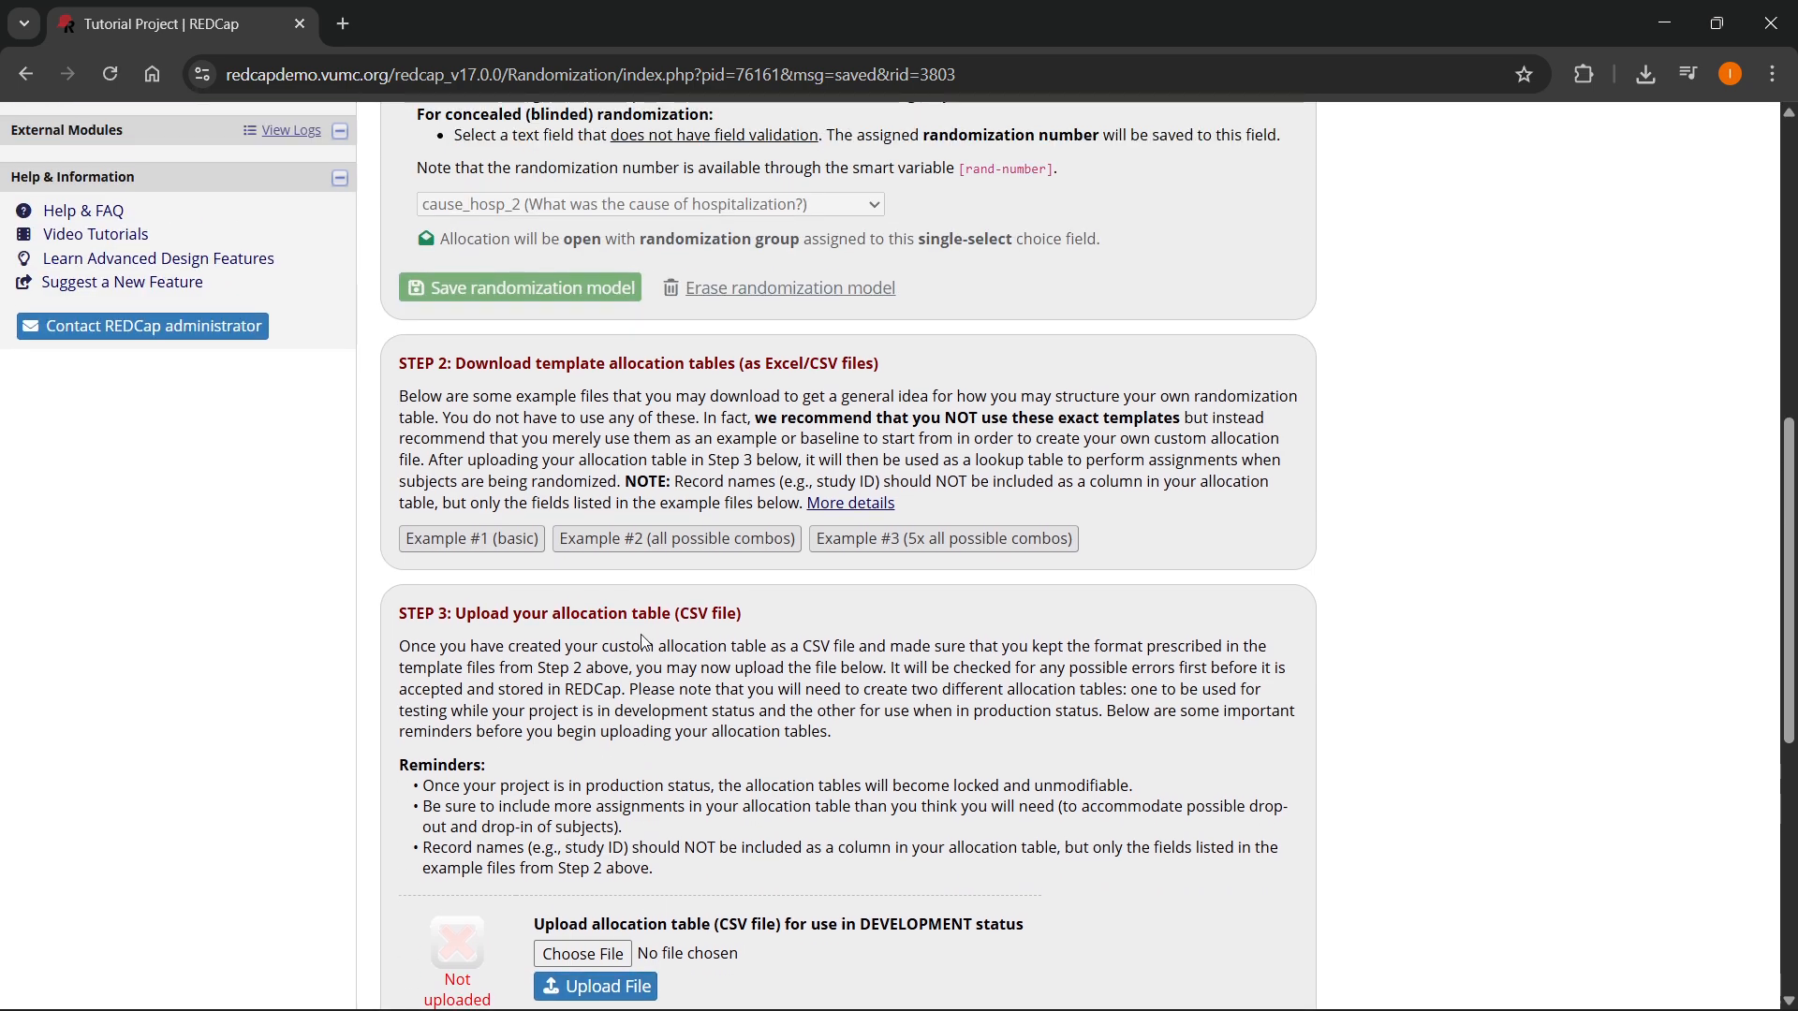
- Download the Example #1 (basic) and Example #2 (all possible combos) template allocation tables
{"action": "left_click", "coordinate": [471, 538]}
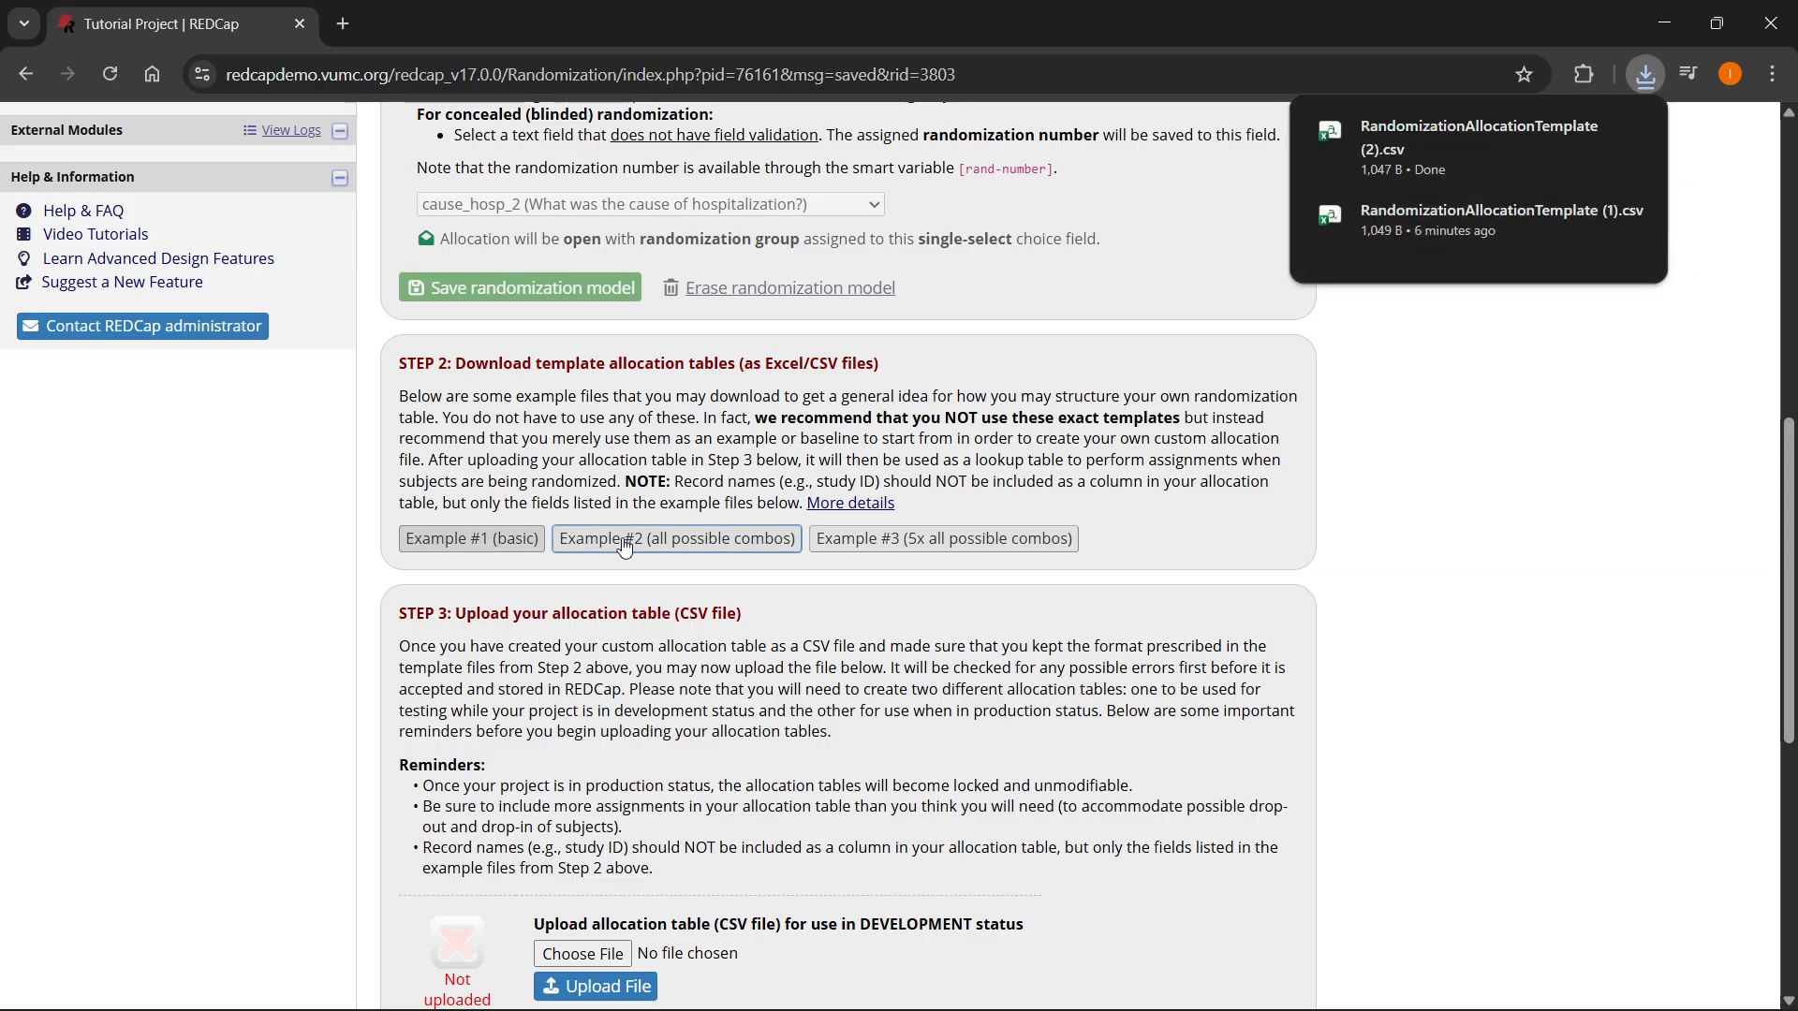
{"action": "left_click", "coordinate": [665, 555]}
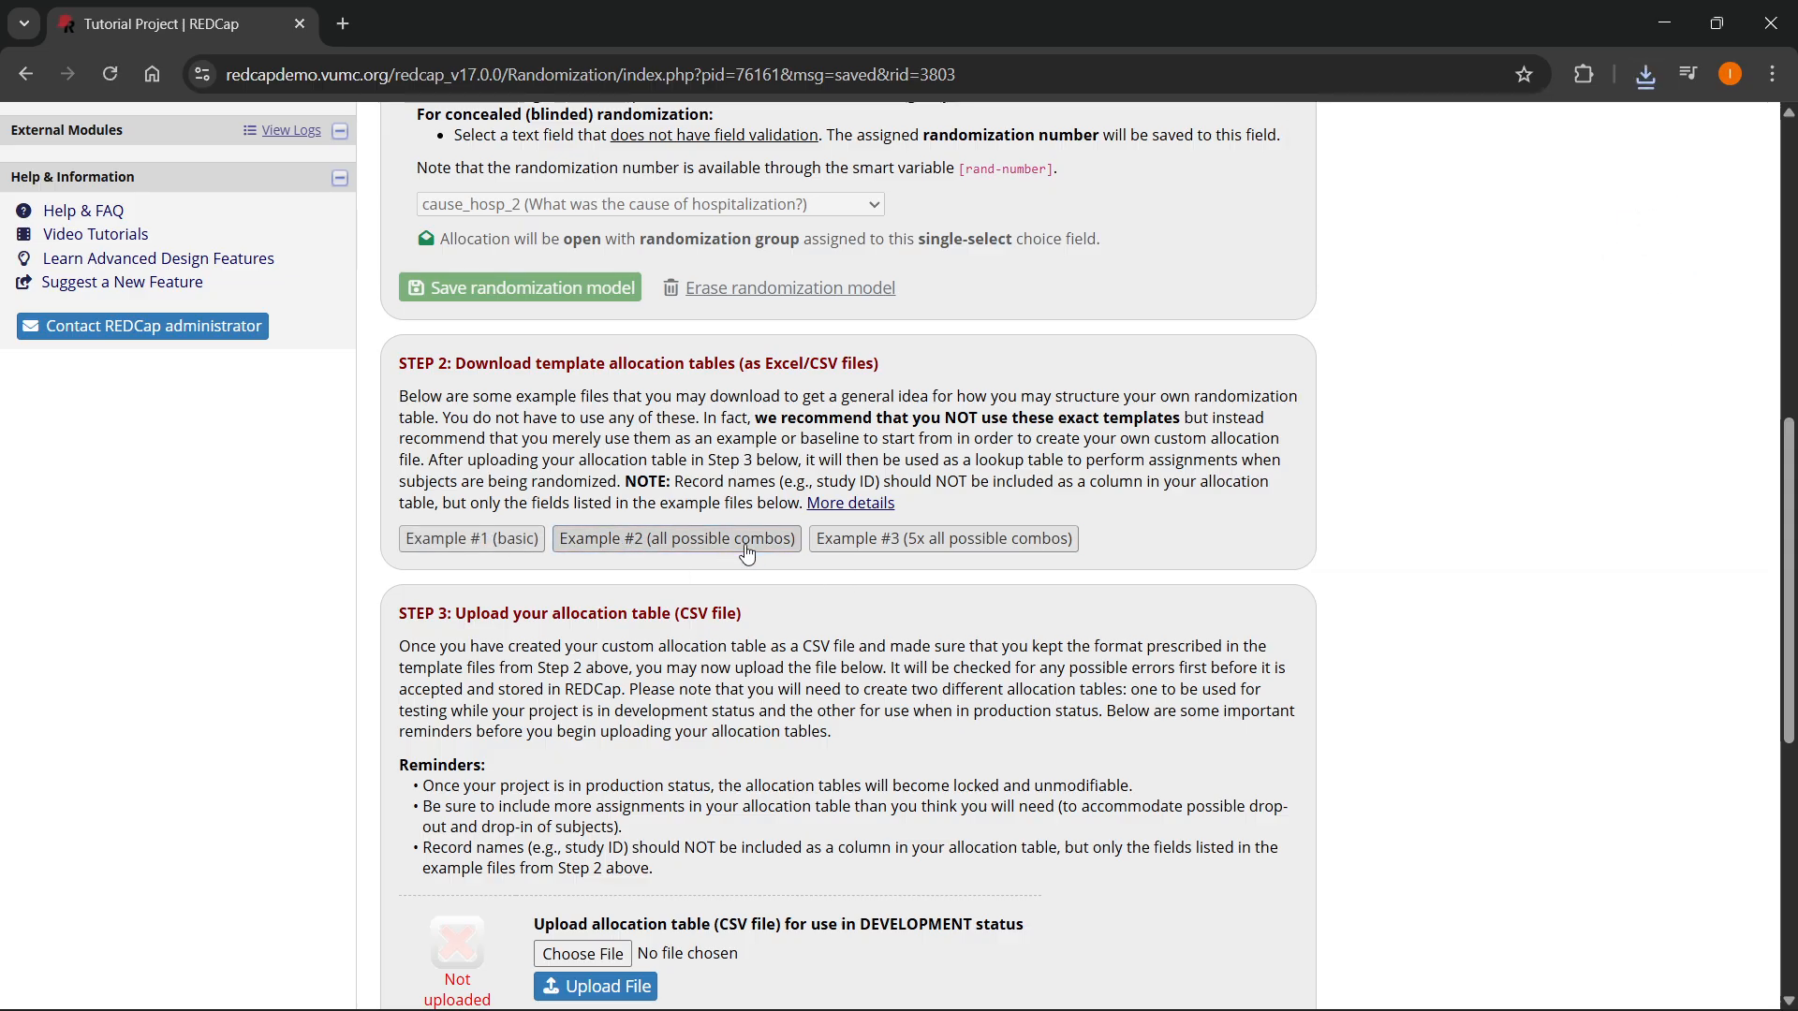
{"action": "scroll", "coordinate": [722, 567], "scroll_direction": "down", "scroll_amount": 1}
{"action": "scroll", "coordinate": [688, 578], "scroll_direction": "down", "scroll_amount": 2}
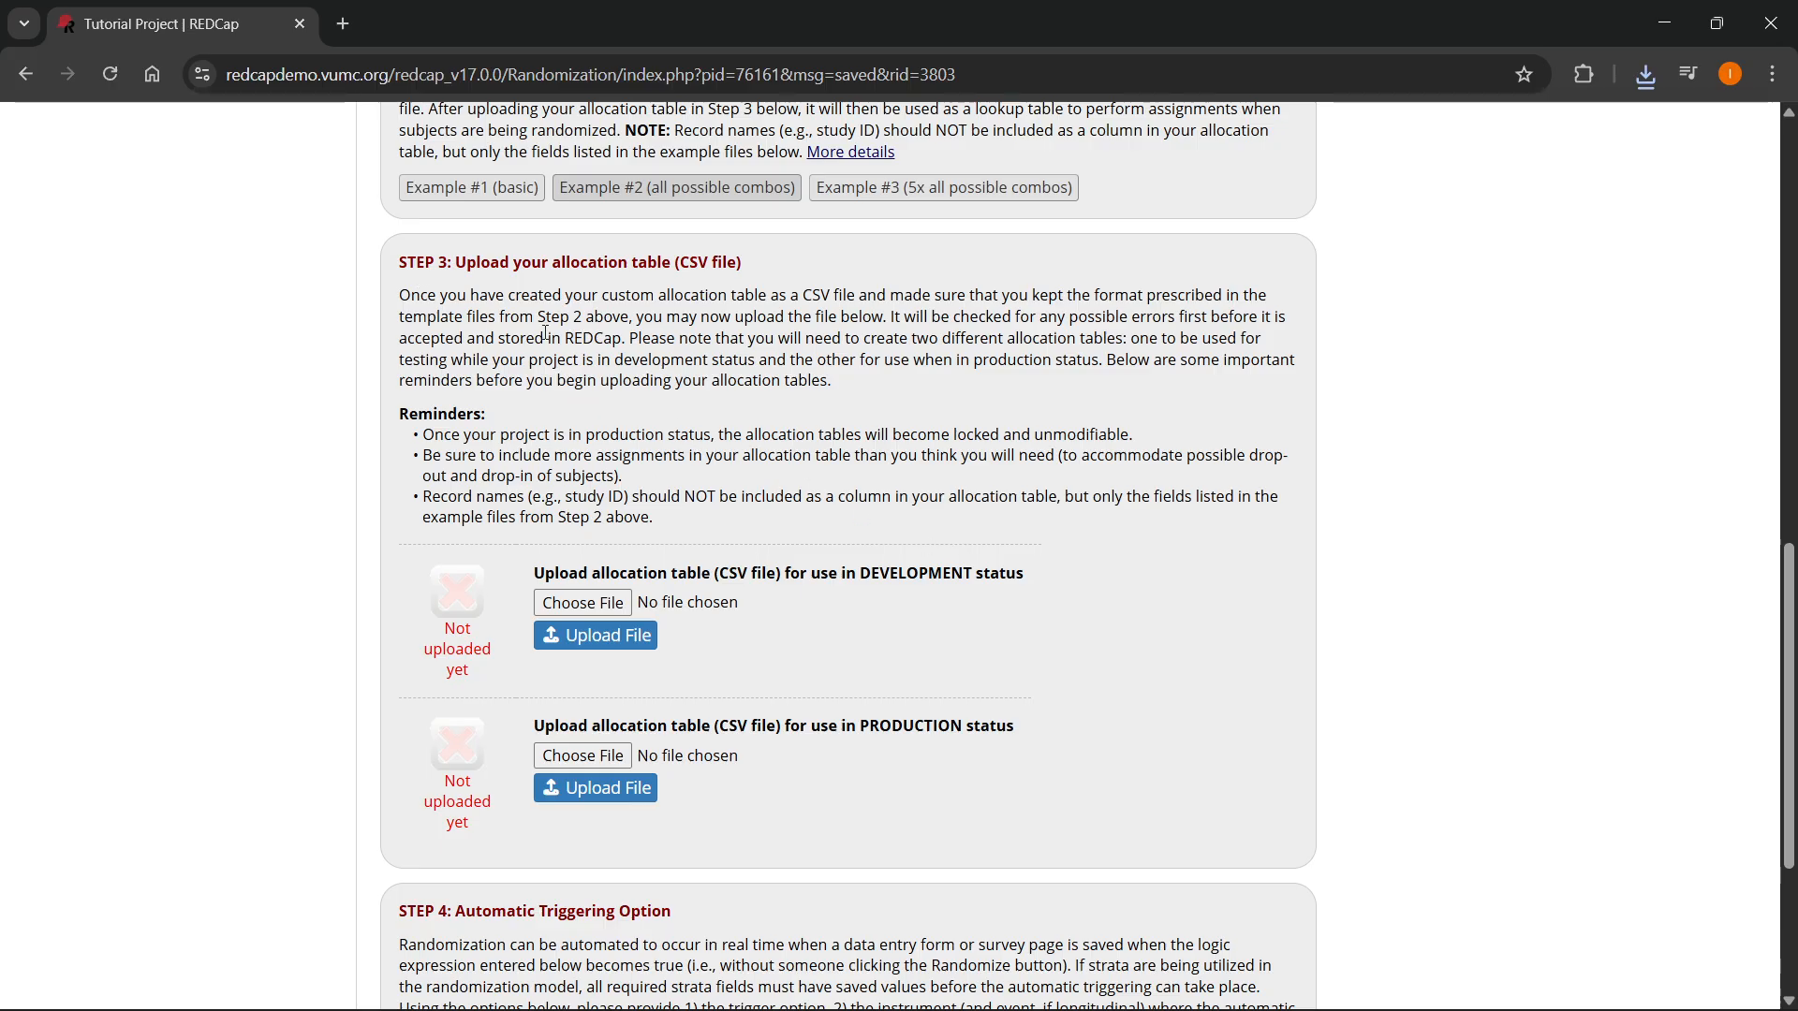
- Upload RandomizationAllocationTemplate (3).csv as the development allocation table and RandomizationAllocationTemplate (2).csv as the production allocation table
{"action": "left_click", "coordinate": [1646, 75]}
{"action": "left_click_drag", "start_coordinate": [1483, 195], "coordinate": [582, 602]}
{"action": "left_click_drag", "start_coordinate": [1446, 284], "coordinate": [583, 755]}
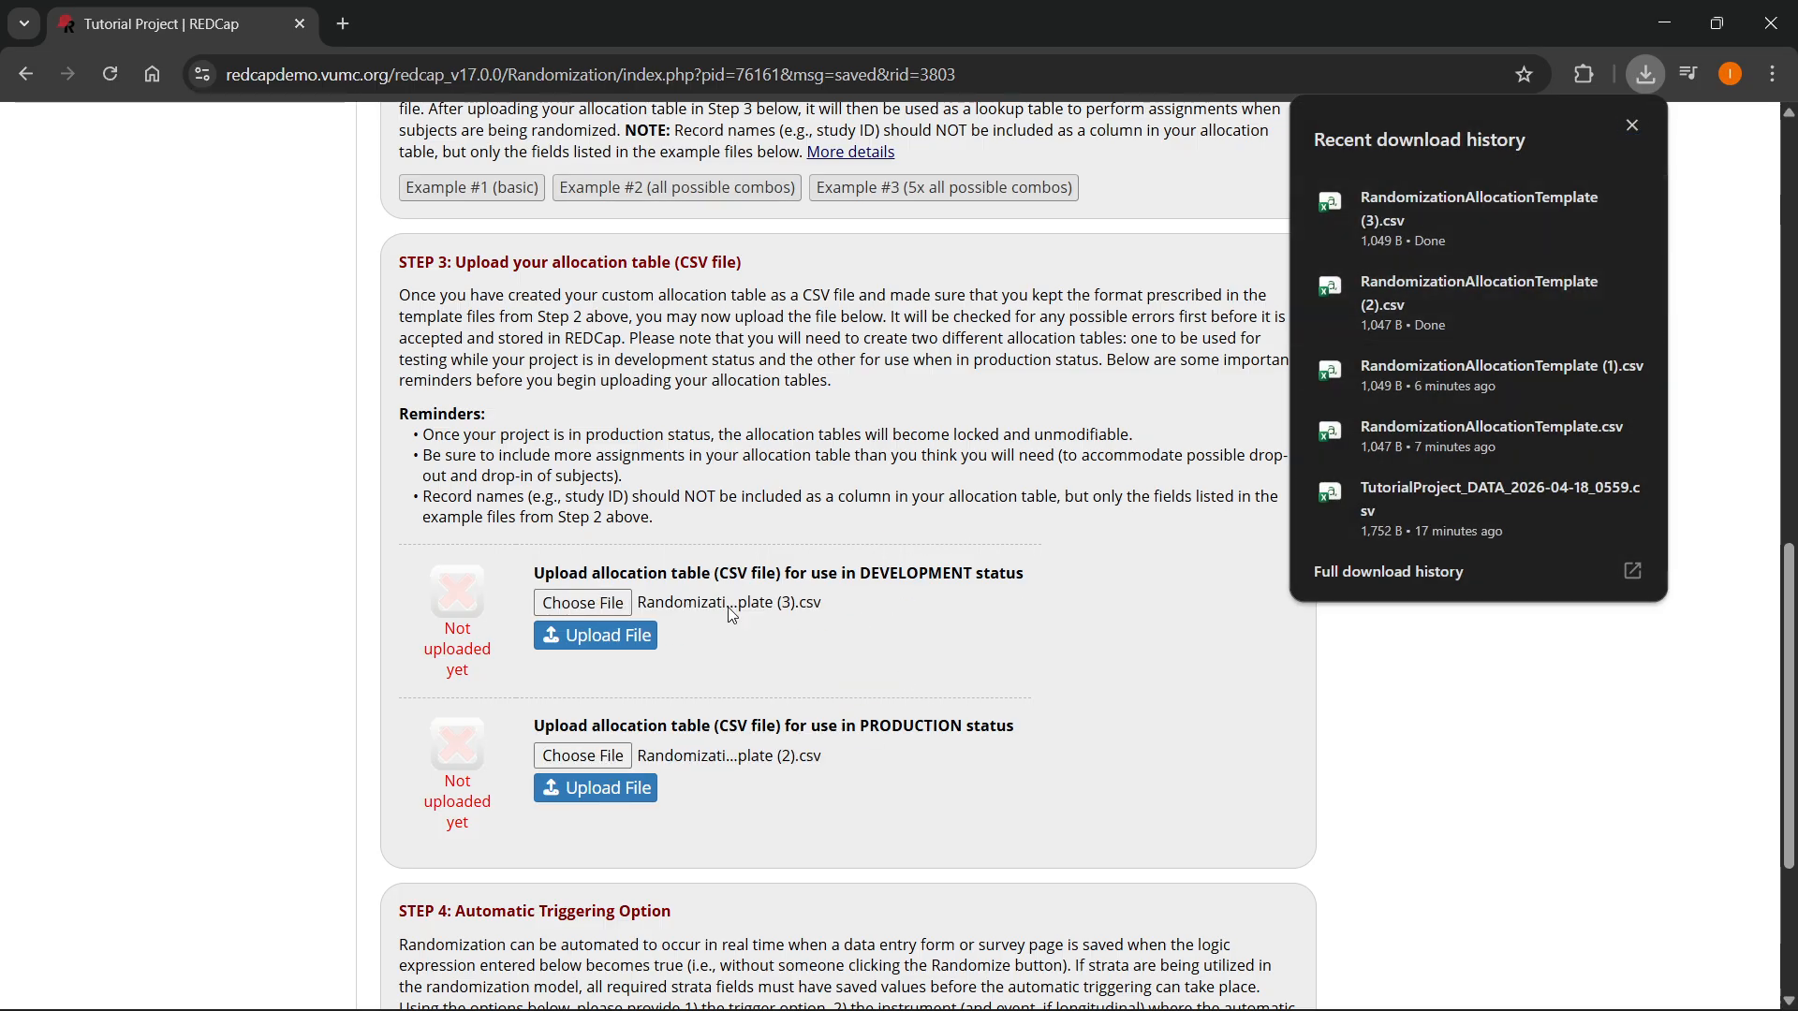
{"action": "left_click", "coordinate": [1632, 126]}
{"action": "scroll", "coordinate": [669, 593], "scroll_direction": "down", "scroll_amount": 2}
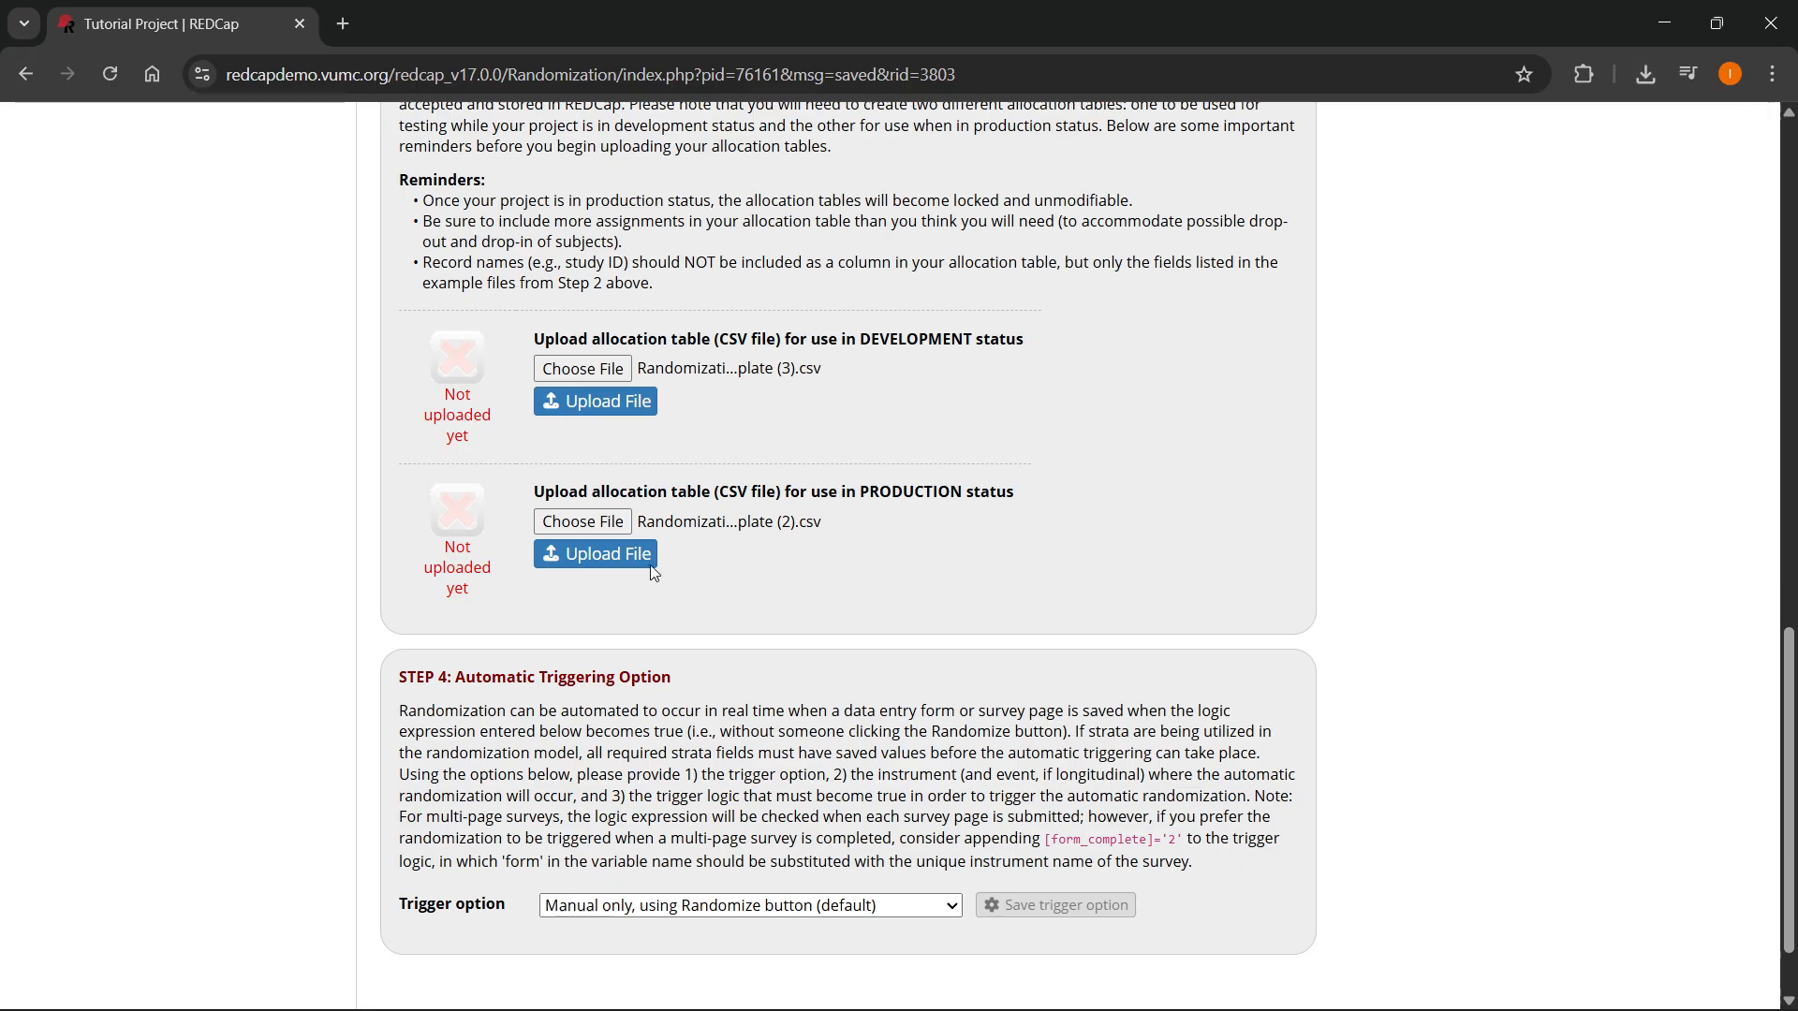
{"action": "left_click", "coordinate": [618, 404]}
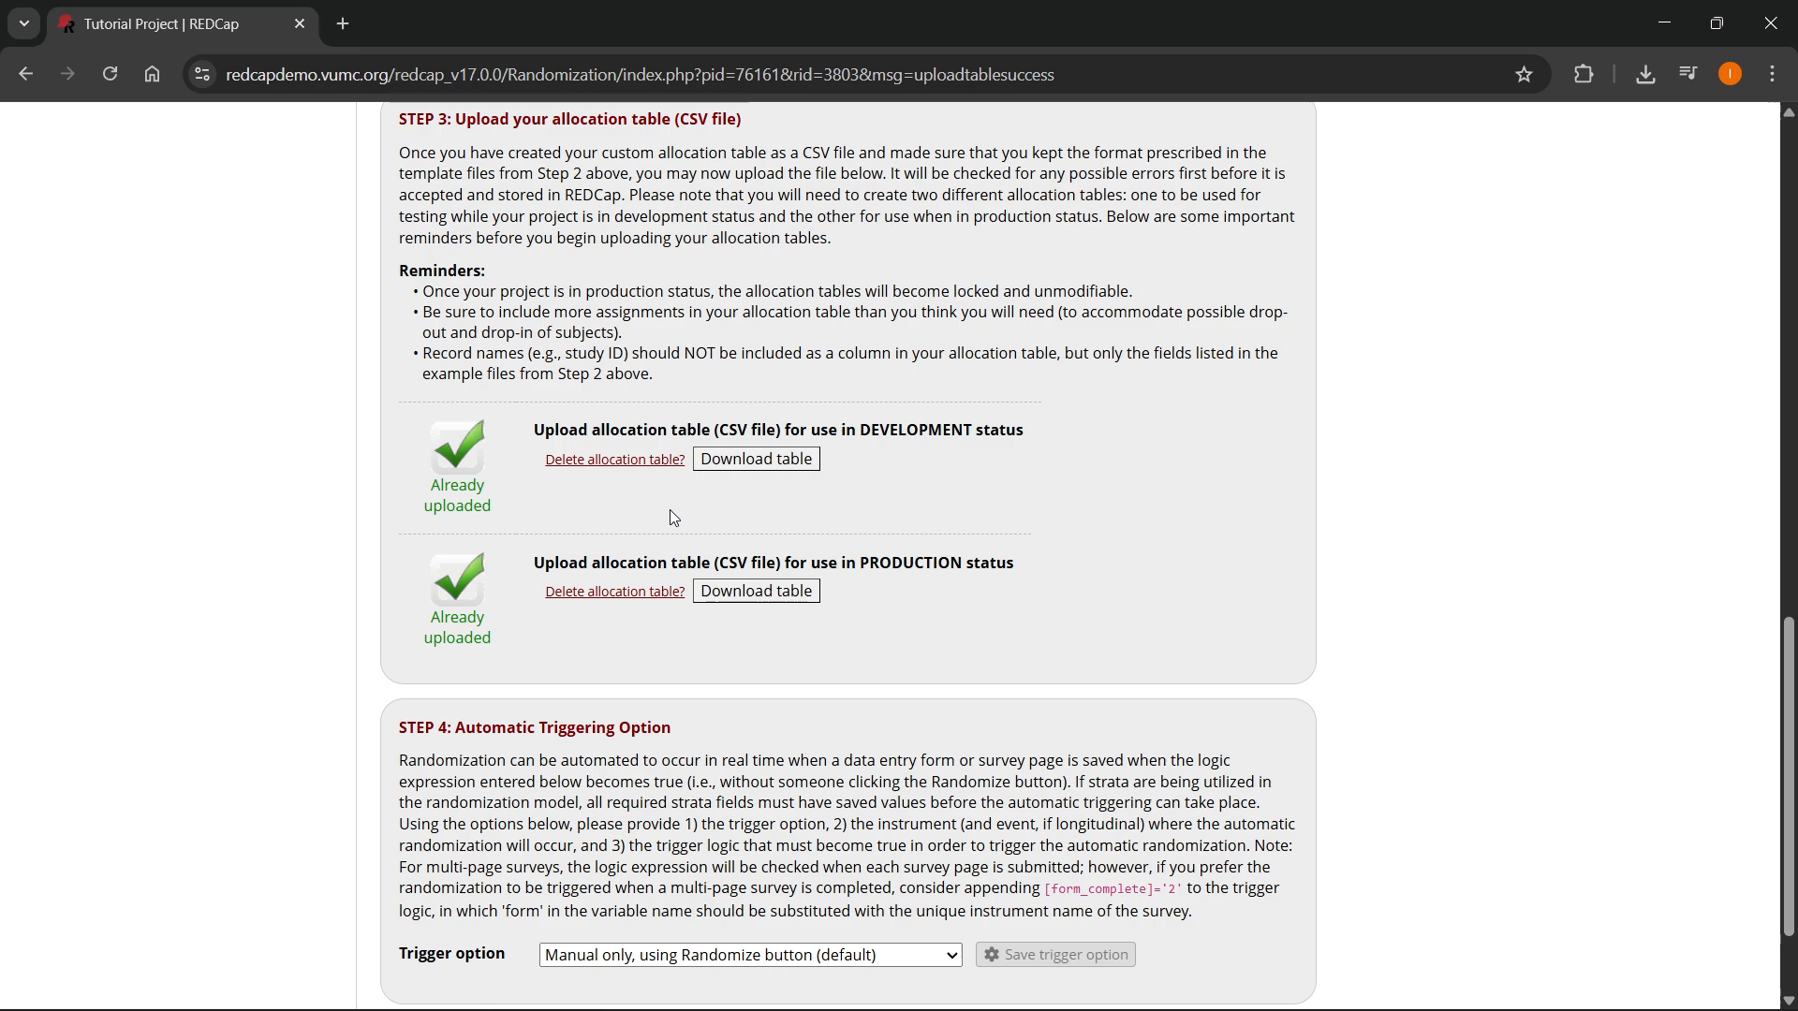
- Look through the automatic trigger options and save the trigger option as Manual only, using Randomize button (default)
{"action": "scroll", "coordinate": [656, 624], "scroll_direction": "down", "scroll_amount": 2}
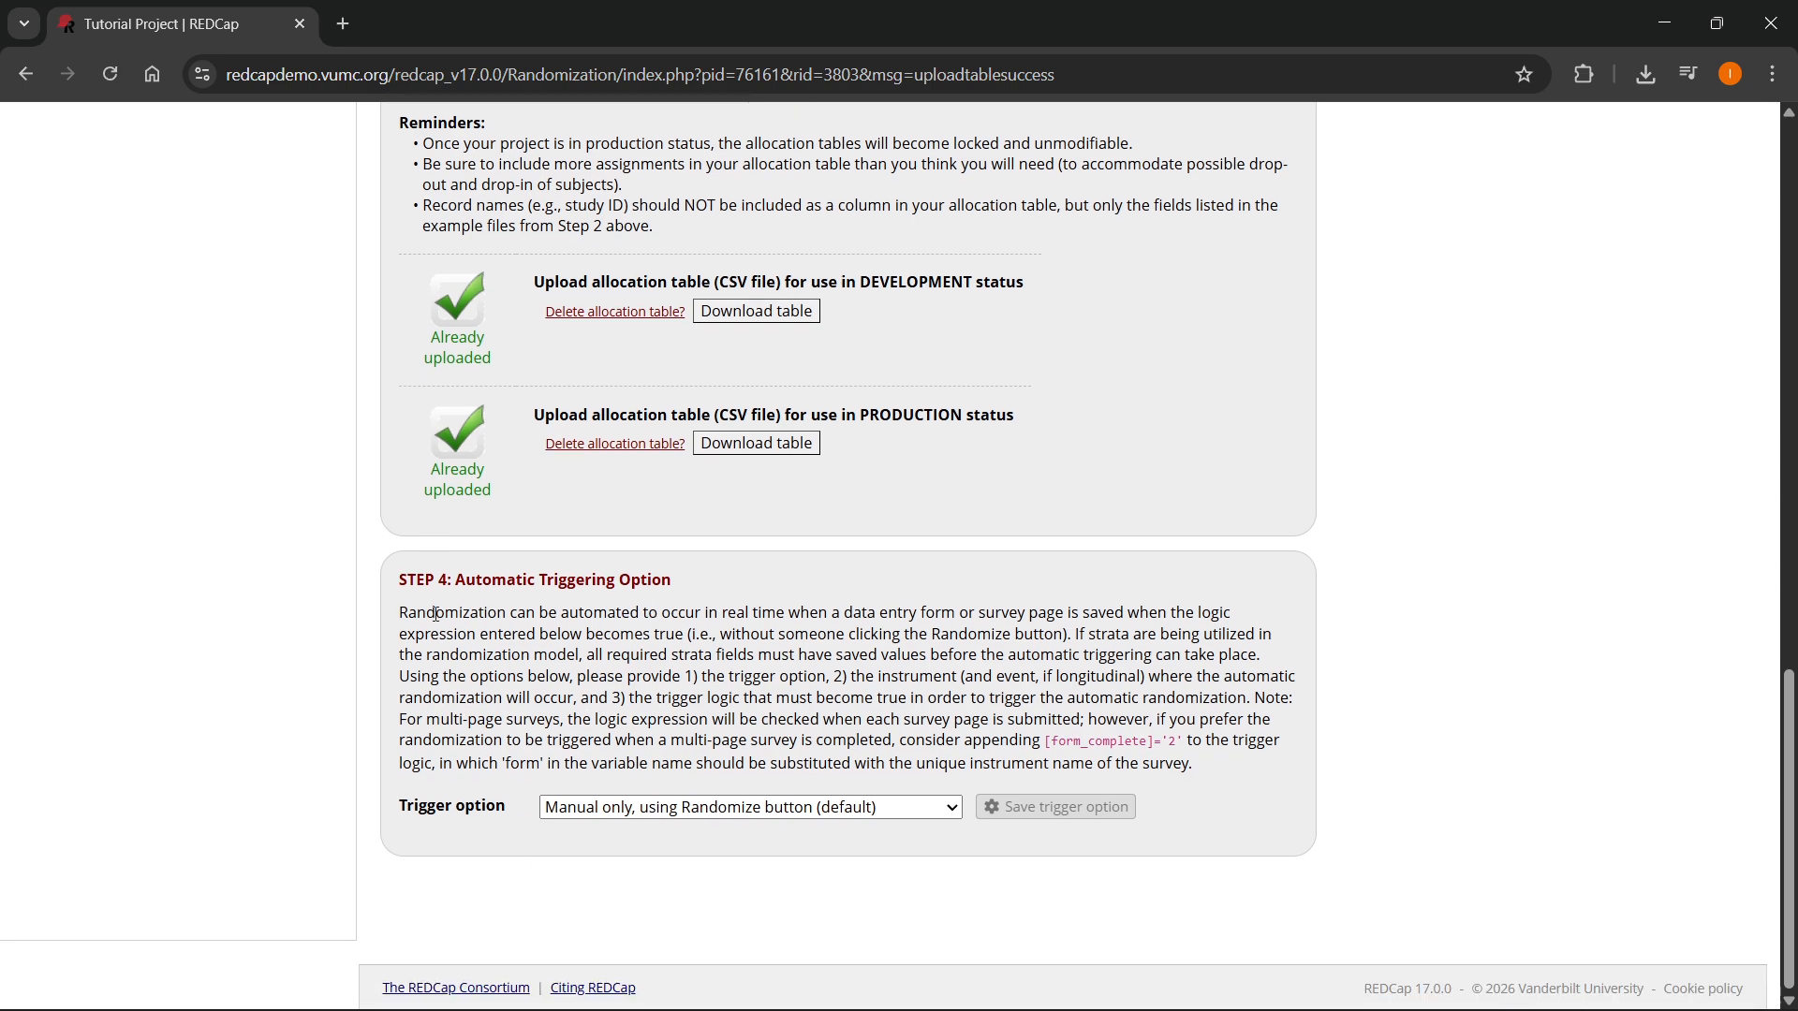
{"action": "left_click", "coordinate": [637, 809]}
{"action": "left_click", "coordinate": [636, 809]}
{"action": "left_click", "coordinate": [635, 812]}
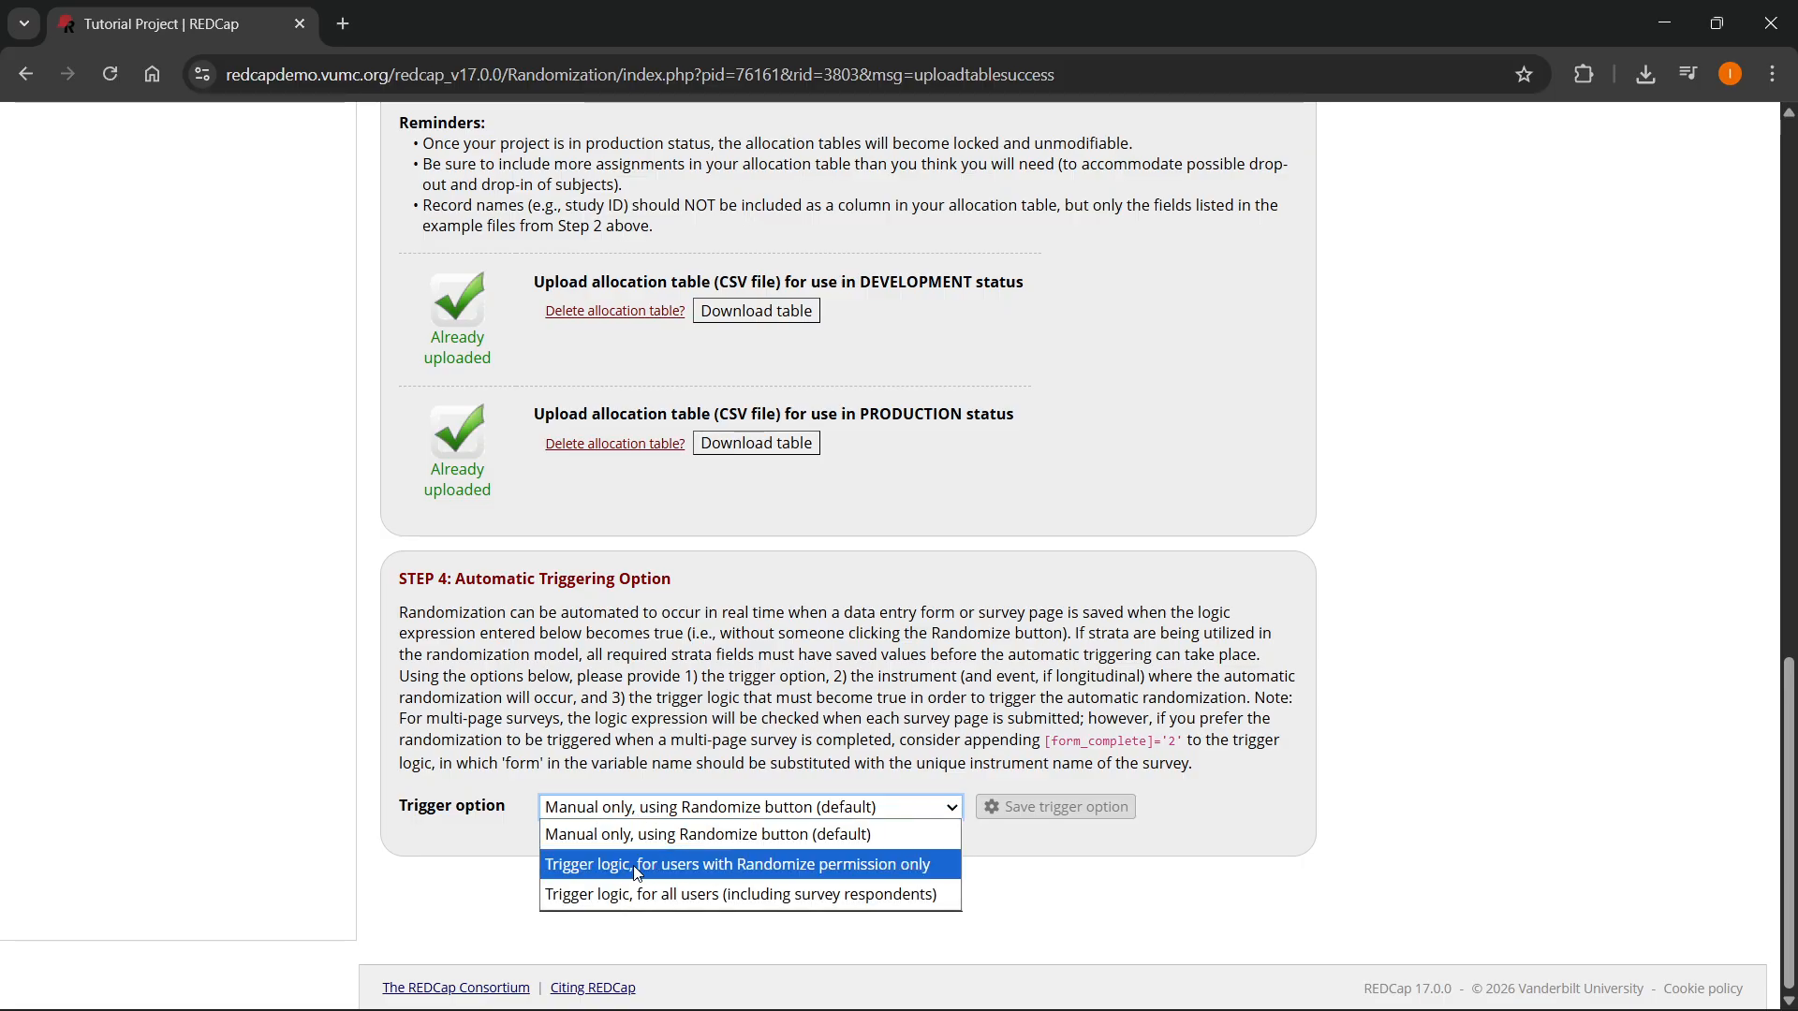
{"action": "left_click", "coordinate": [661, 864]}
{"action": "left_click", "coordinate": [712, 716]}
{"action": "left_click", "coordinate": [721, 746]}
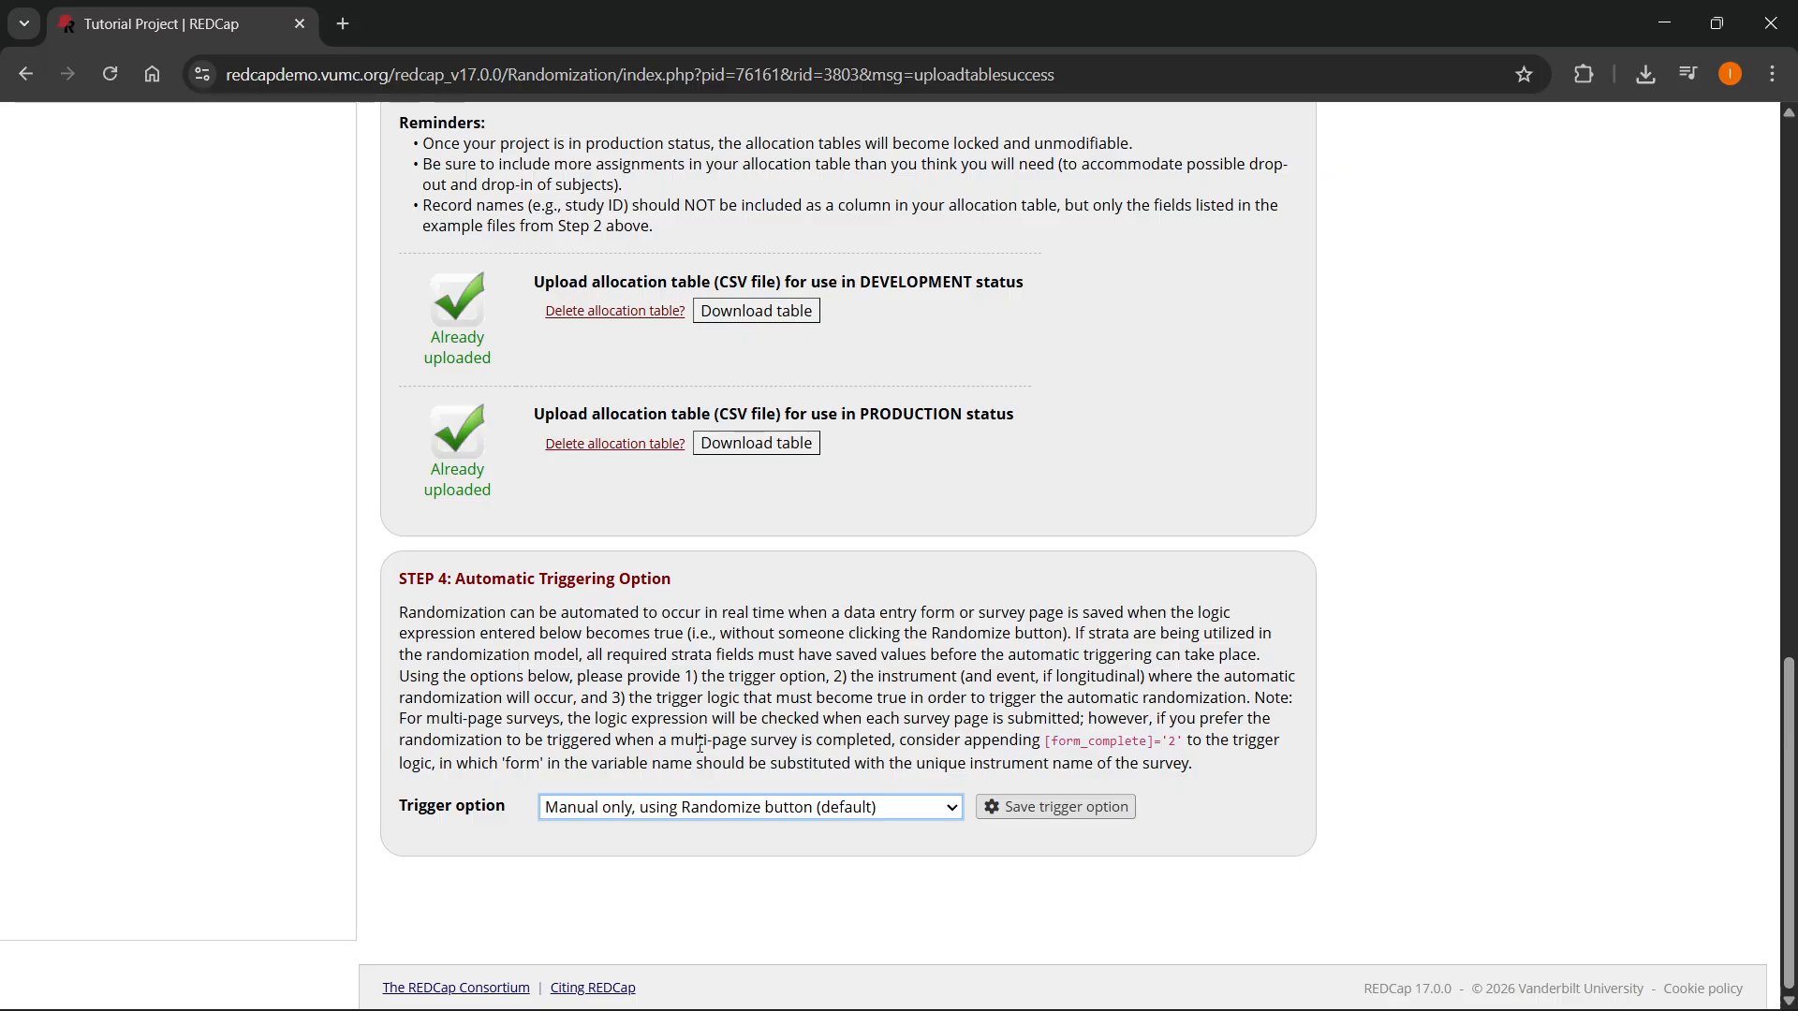
{"action": "left_click", "coordinate": [1027, 811]}
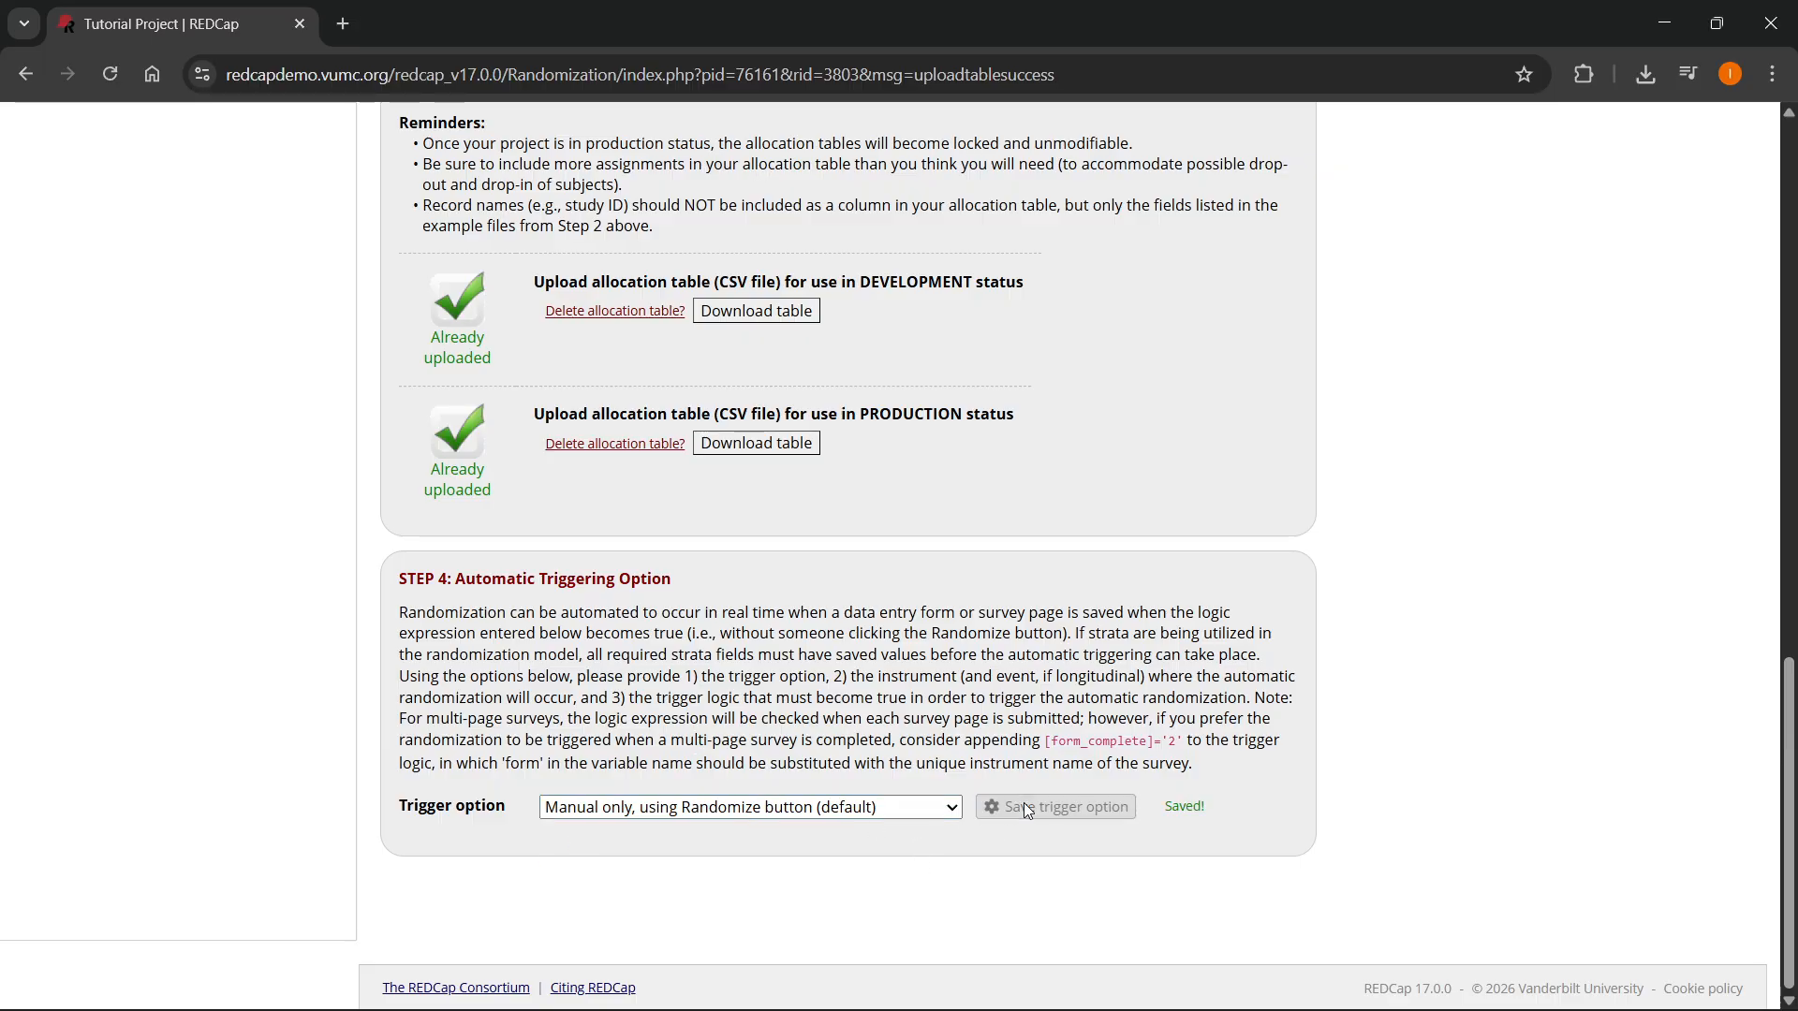
- View the allocation dashboard for the randomization model and the summary of all randomization models
{"action": "scroll", "coordinate": [1015, 781], "scroll_direction": "up", "scroll_amount": 15}
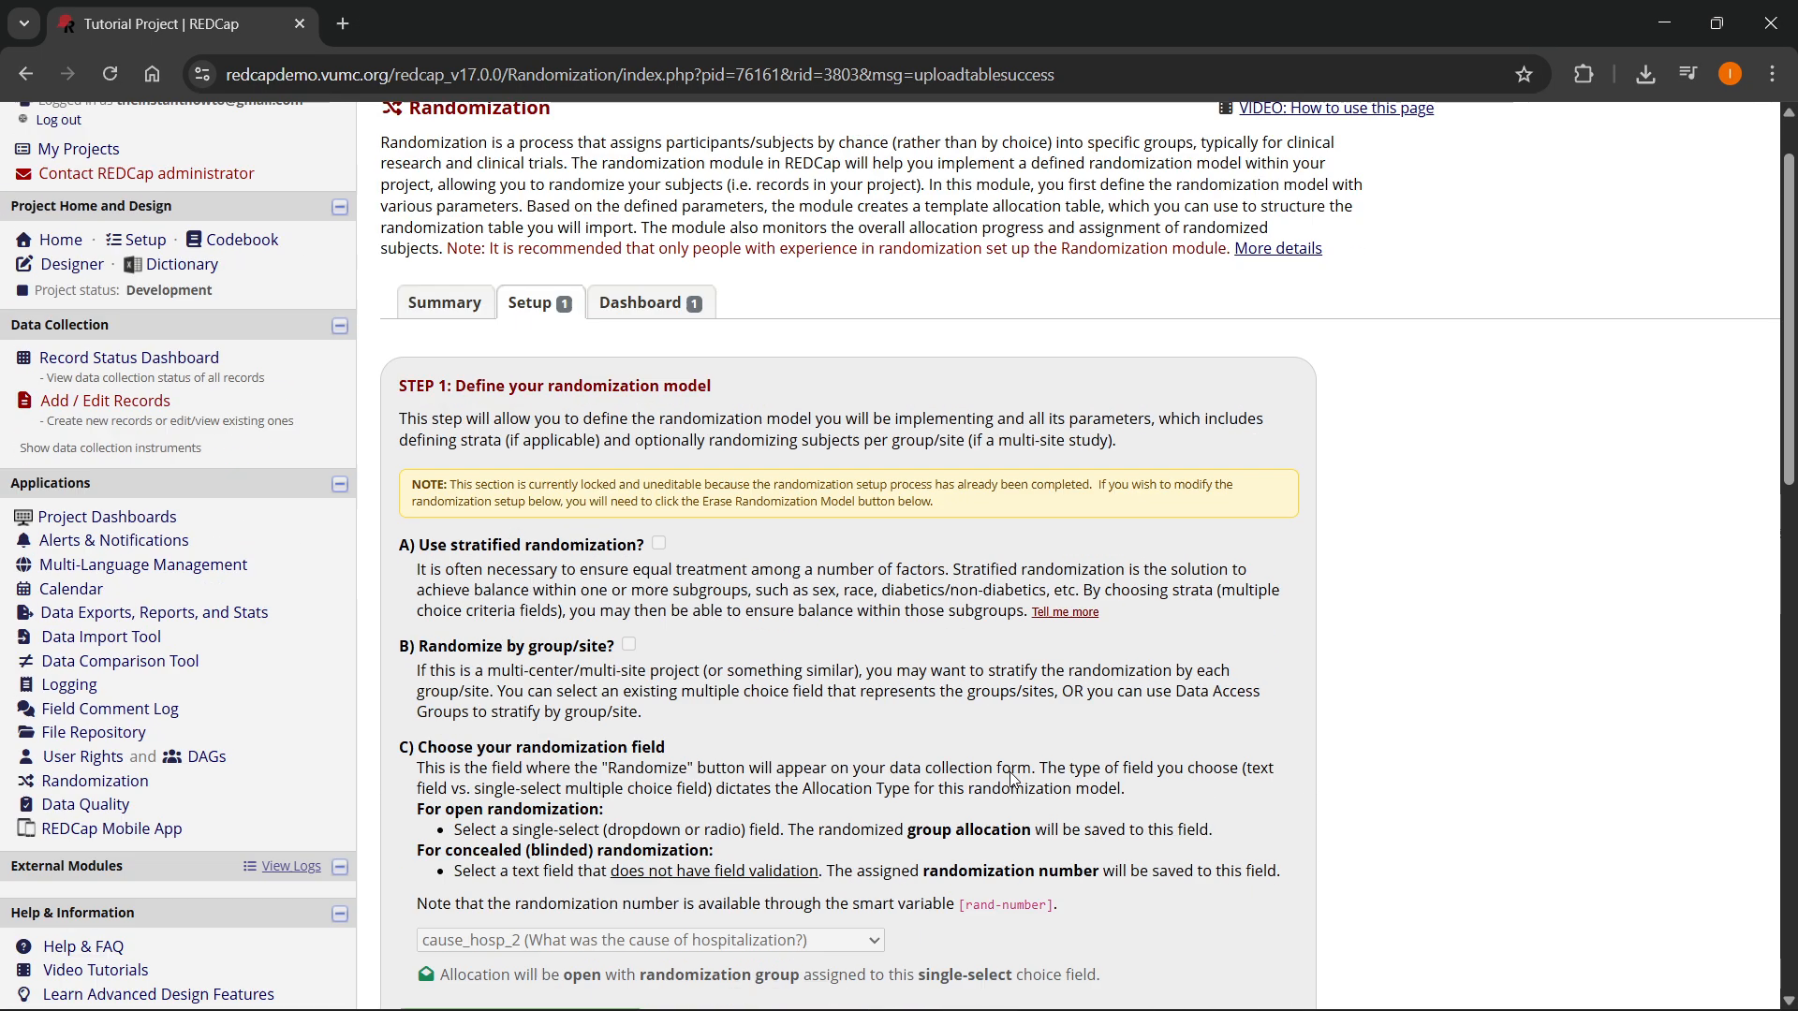
{"action": "scroll", "coordinate": [1011, 778], "scroll_direction": "up", "scroll_amount": 1}
{"action": "left_click", "coordinate": [649, 389]}
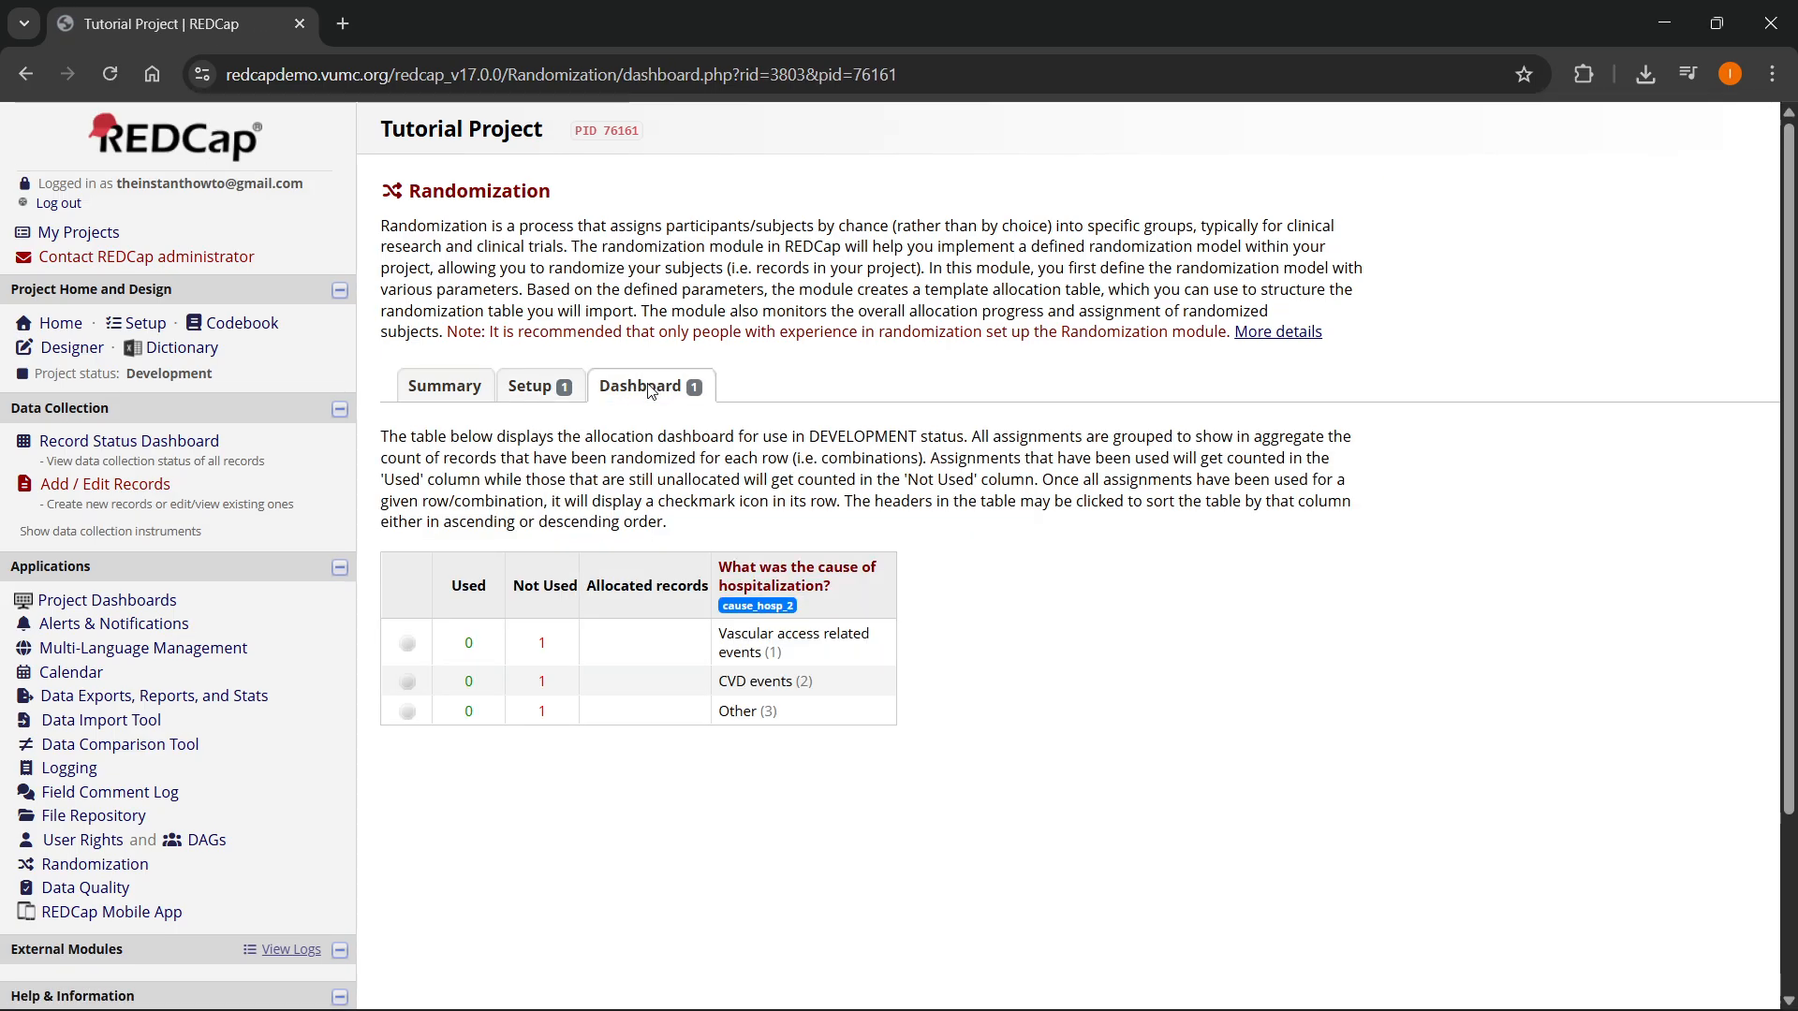
{"action": "left_click", "coordinate": [433, 386]}
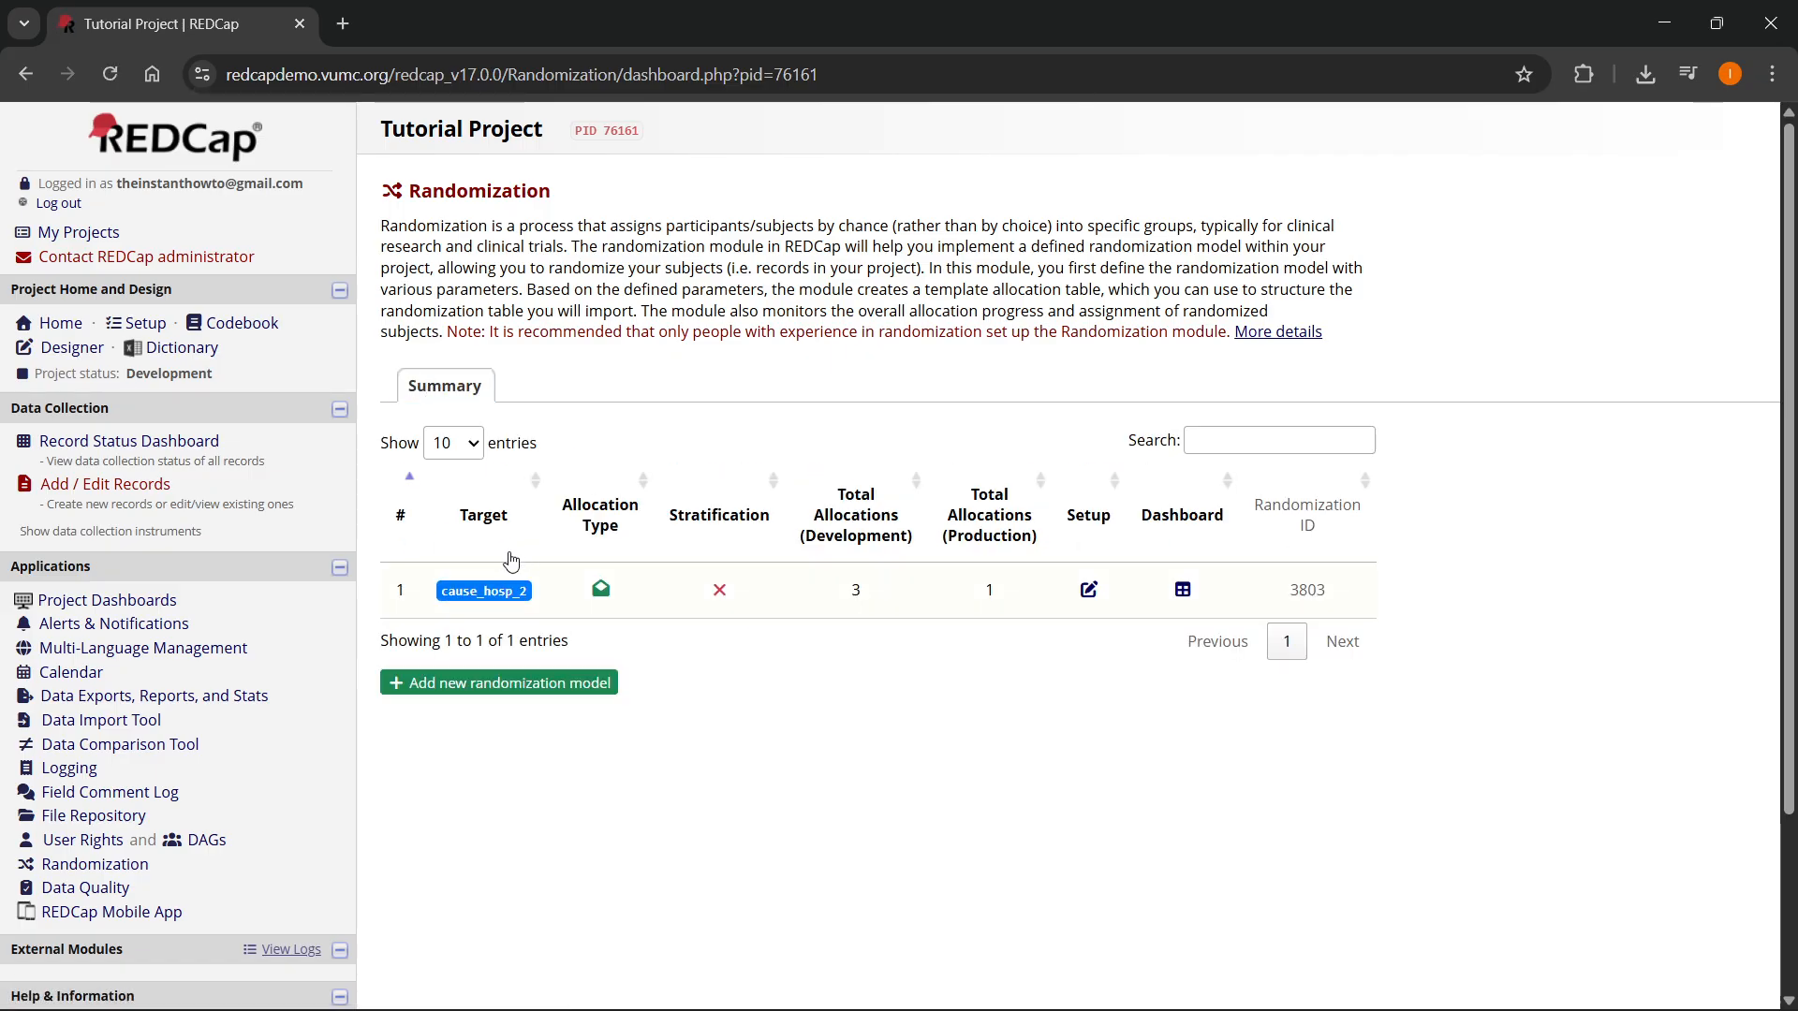
- Reopen the setup of the cause_hosp_2 randomization model and review its template download and allocation table upload sections
{"action": "left_click", "coordinate": [1086, 592]}
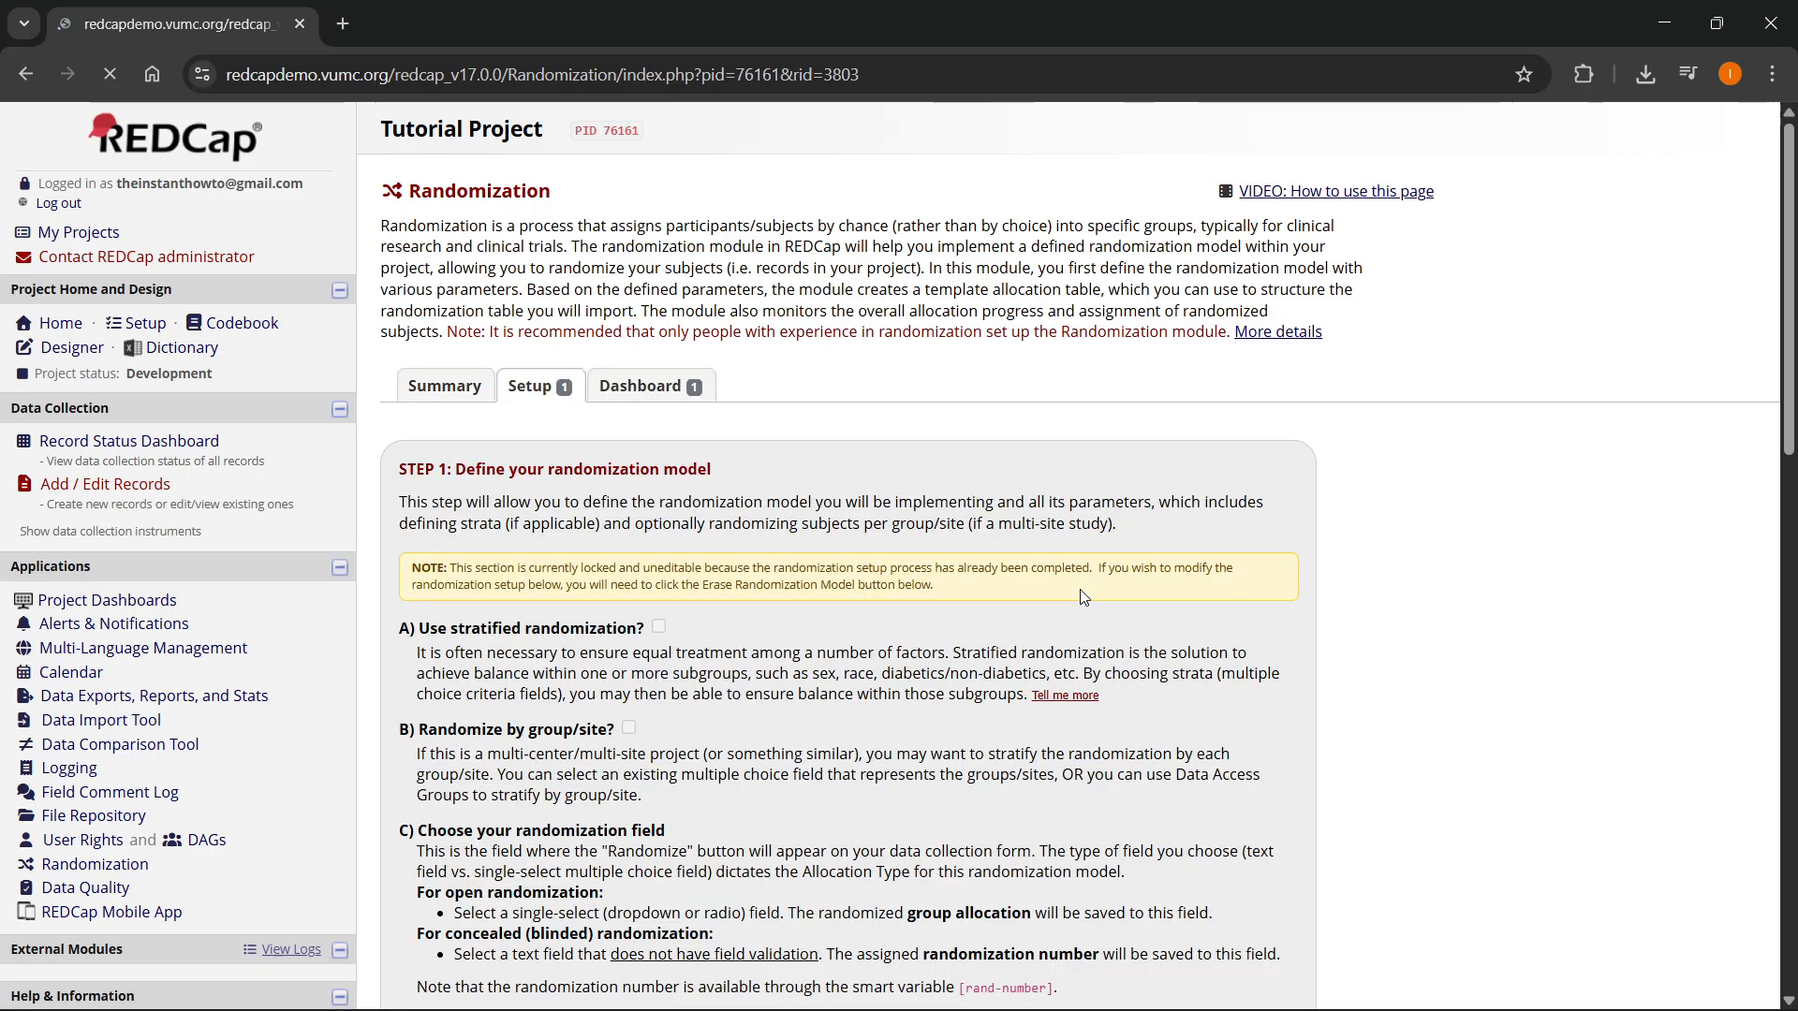
{"action": "scroll", "coordinate": [1081, 588], "scroll_direction": "down", "scroll_amount": 9}
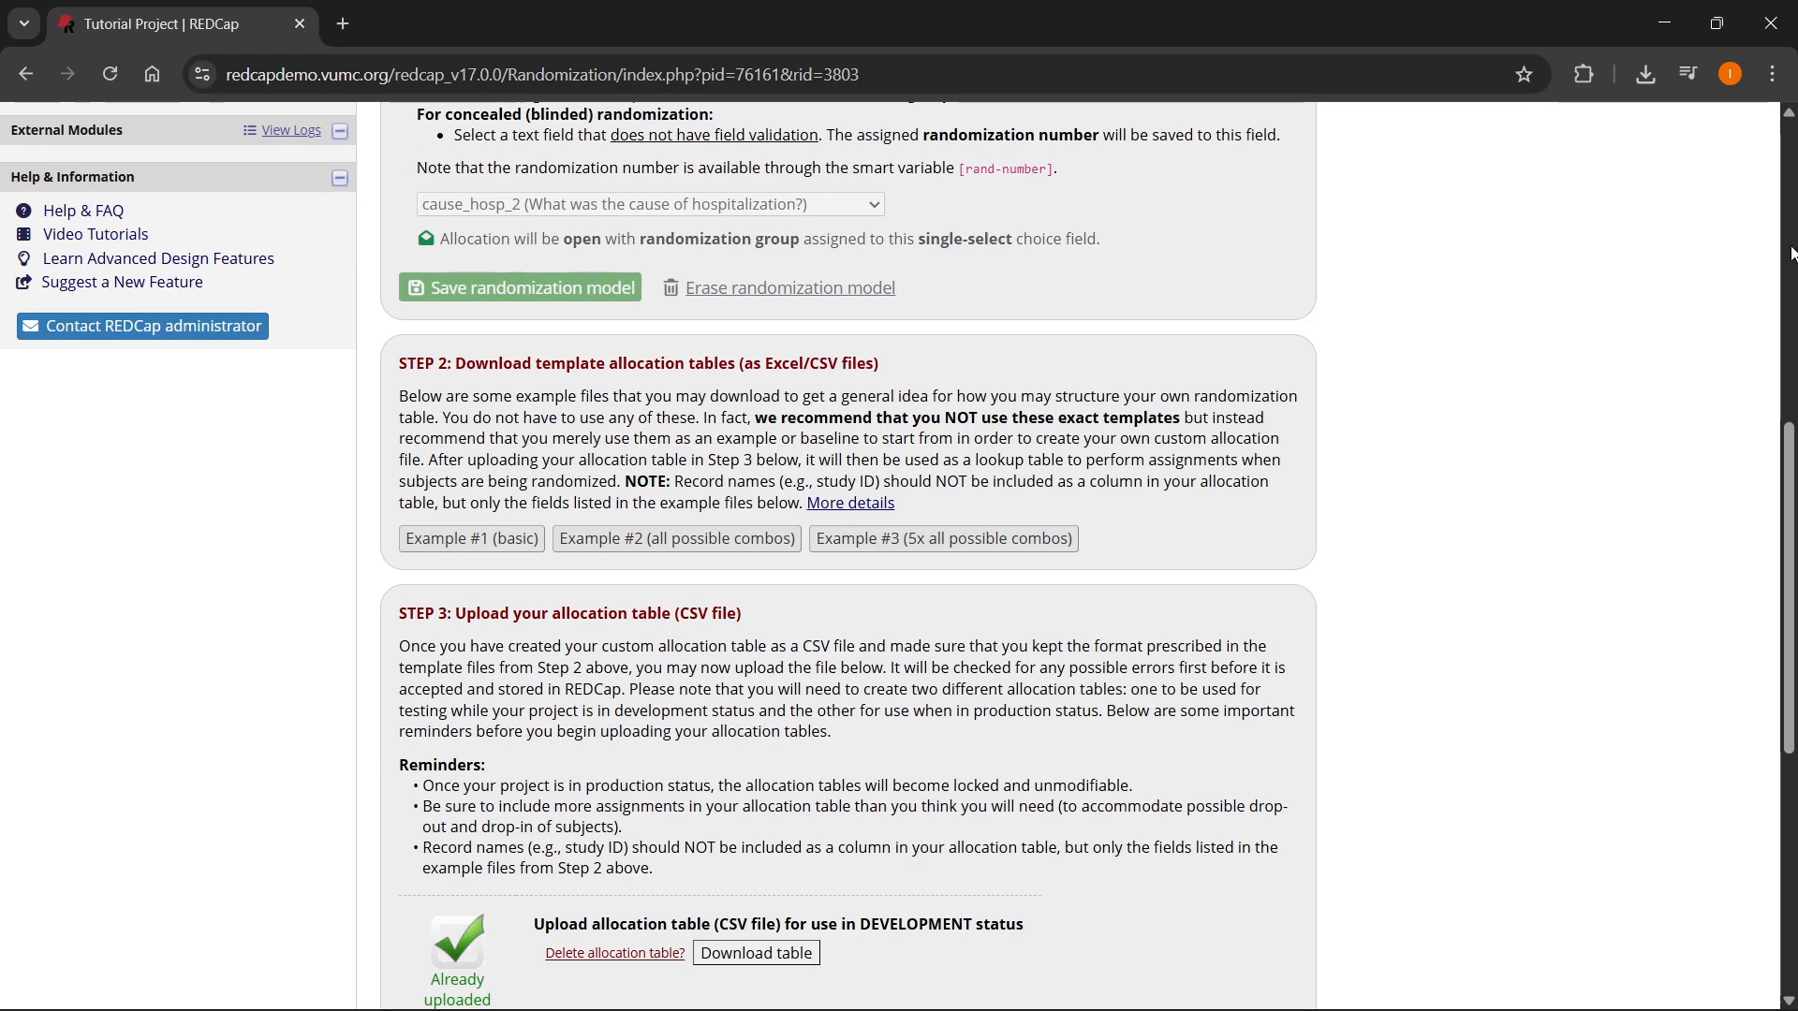
{"action": "scroll", "coordinate": [846, 525], "scroll_direction": "down", "scroll_amount": 4}
{"action": "scroll", "coordinate": [834, 515], "scroll_direction": "up", "scroll_amount": 2}
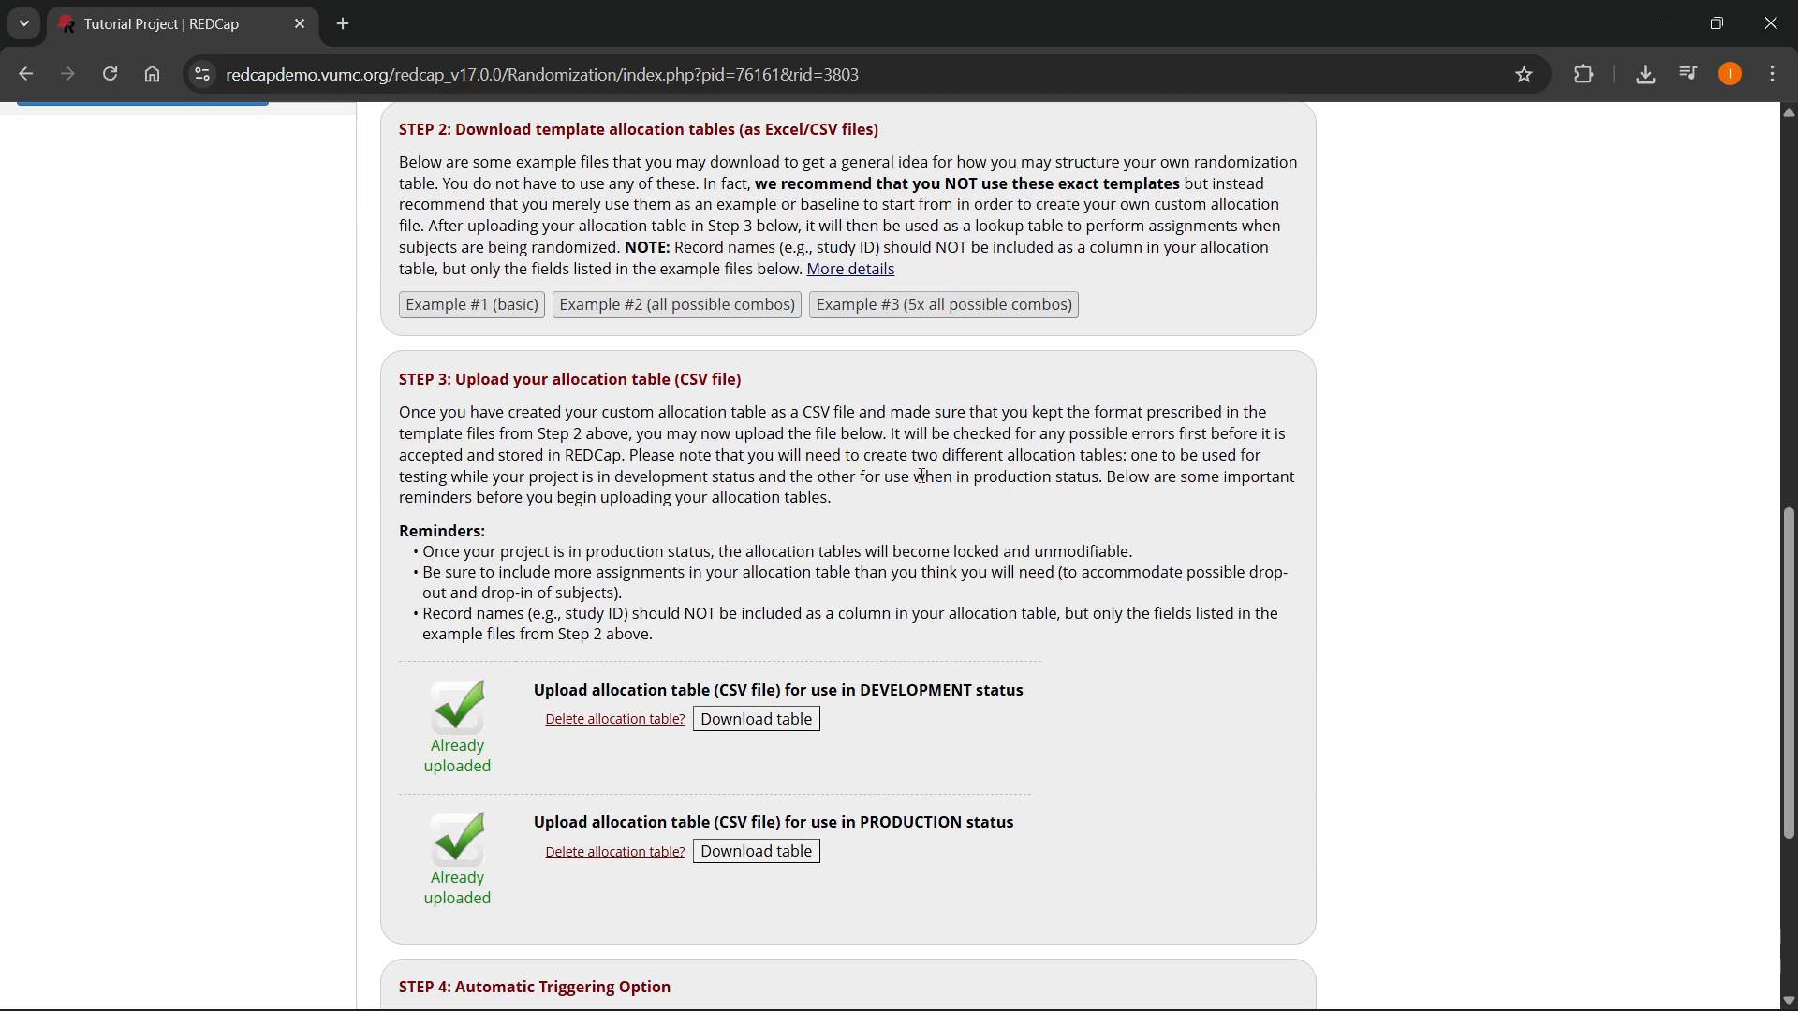
{"action": "scroll", "coordinate": [875, 442], "scroll_direction": "down", "scroll_amount": 1}
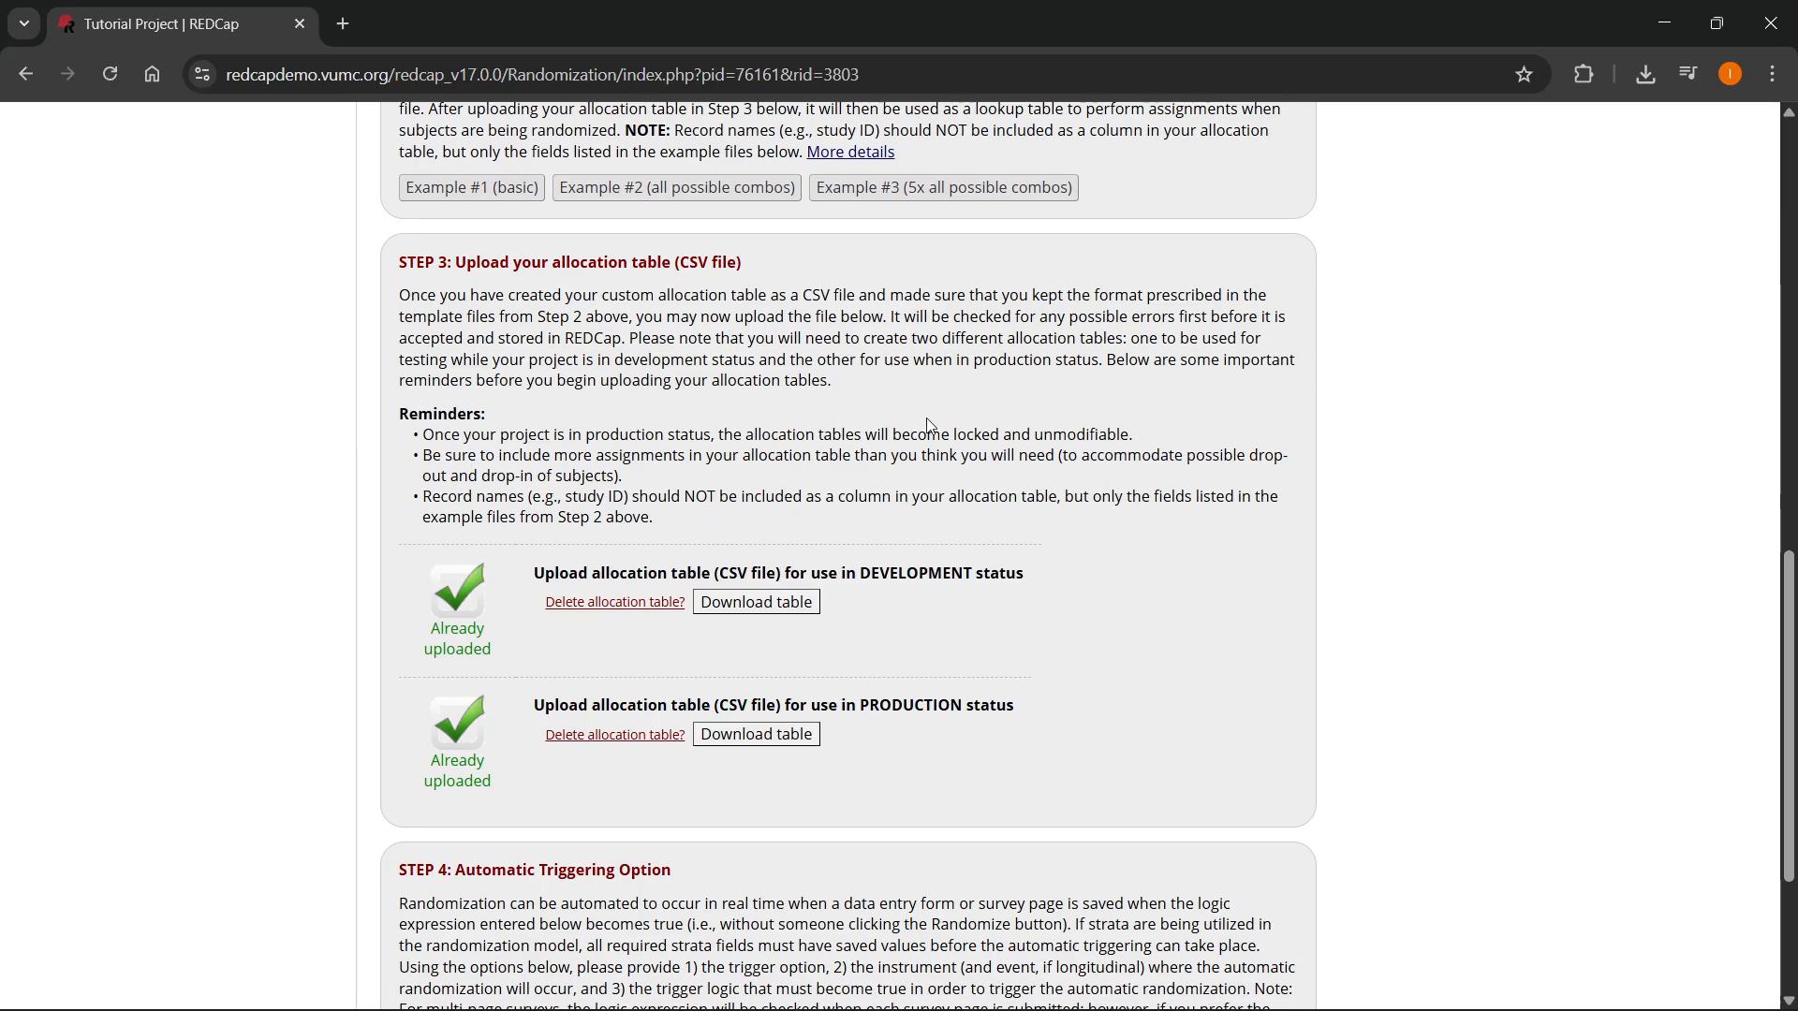